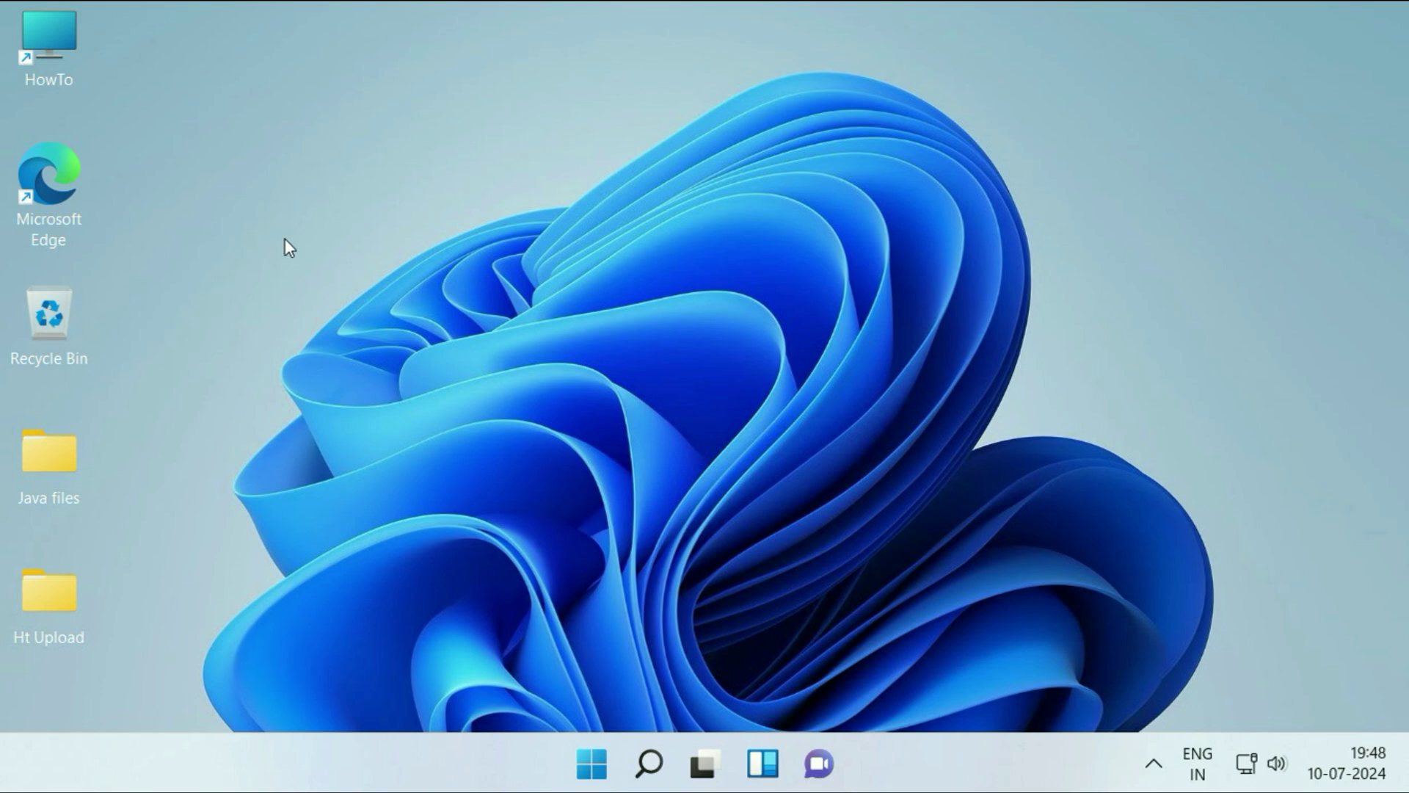
From the desktop menu, set Display scale to 100% and keep the 1366 × 768 resolution.
{"action": "right_click", "coordinate": [805, 255]}
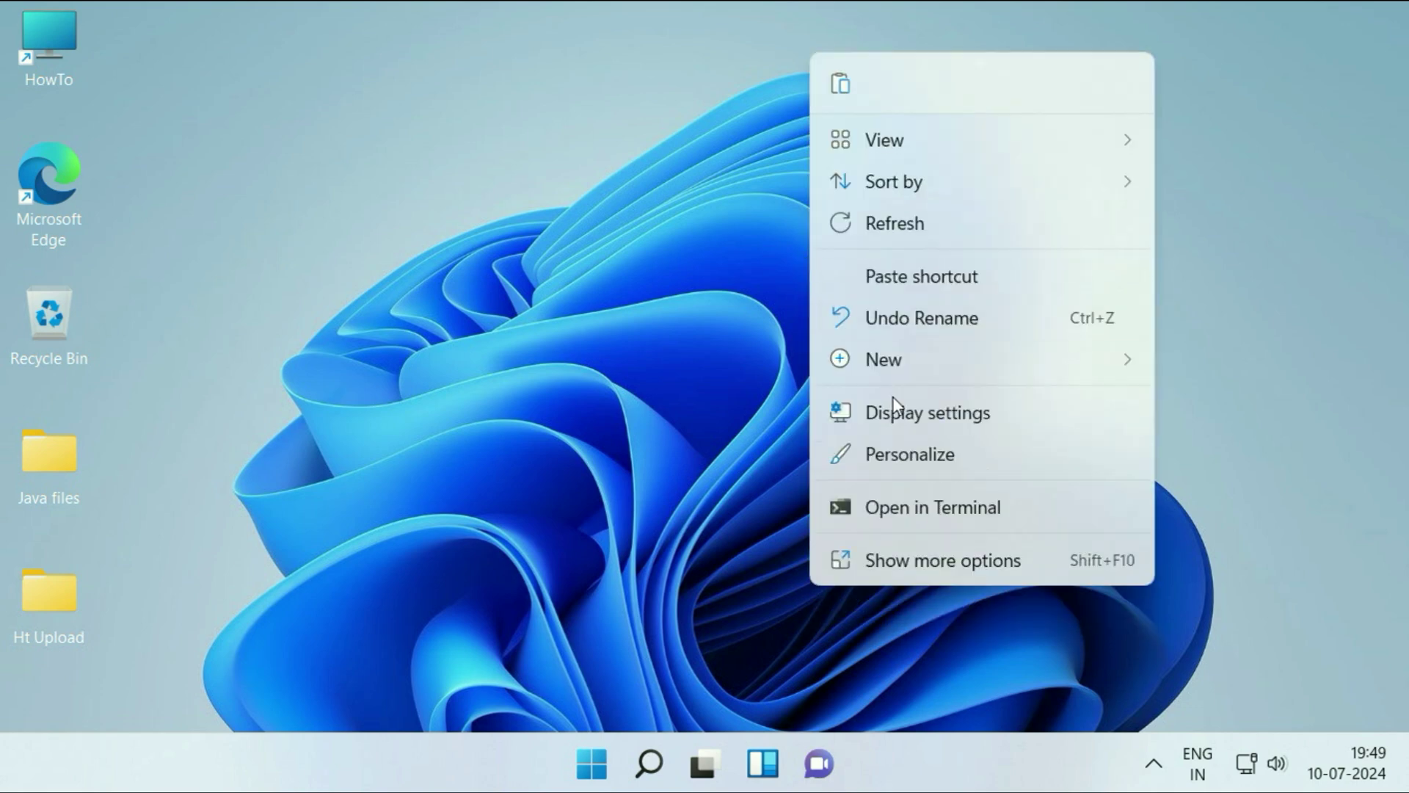
{"action": "left_click", "coordinate": [905, 419]}
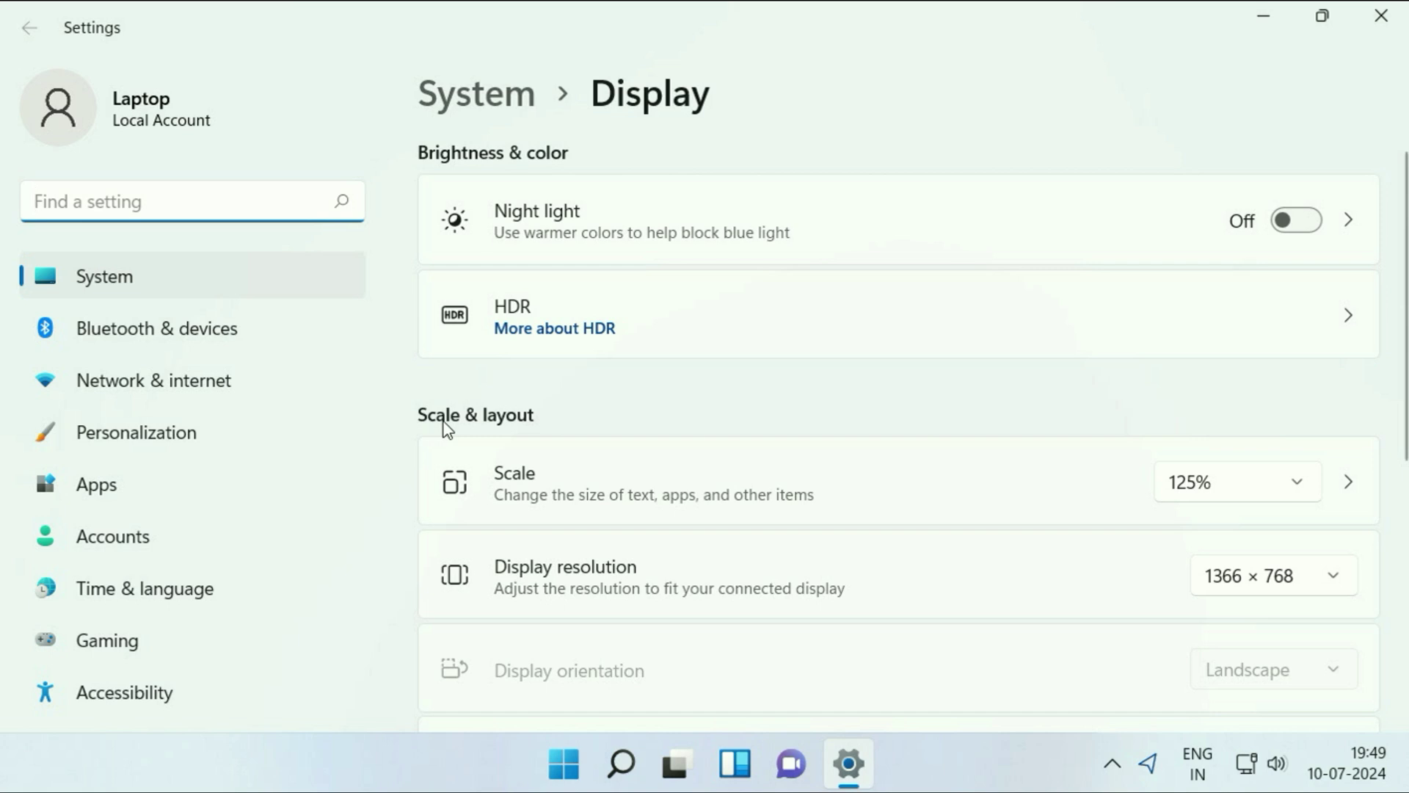
{"action": "scroll", "coordinate": [611, 415], "scroll_direction": "down", "scroll_amount": 1}
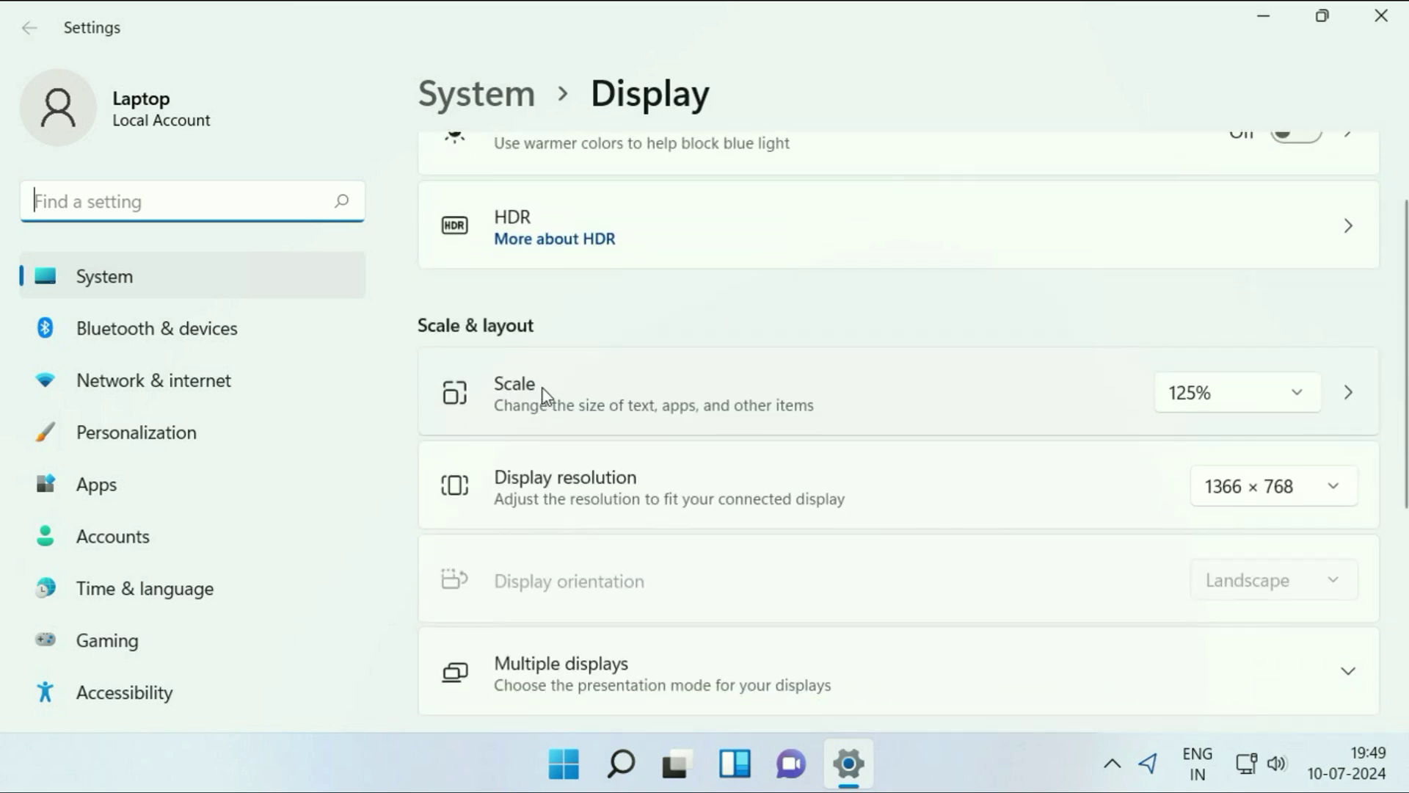
{"action": "left_click", "coordinate": [1310, 396]}
{"action": "left_click", "coordinate": [1227, 351]}
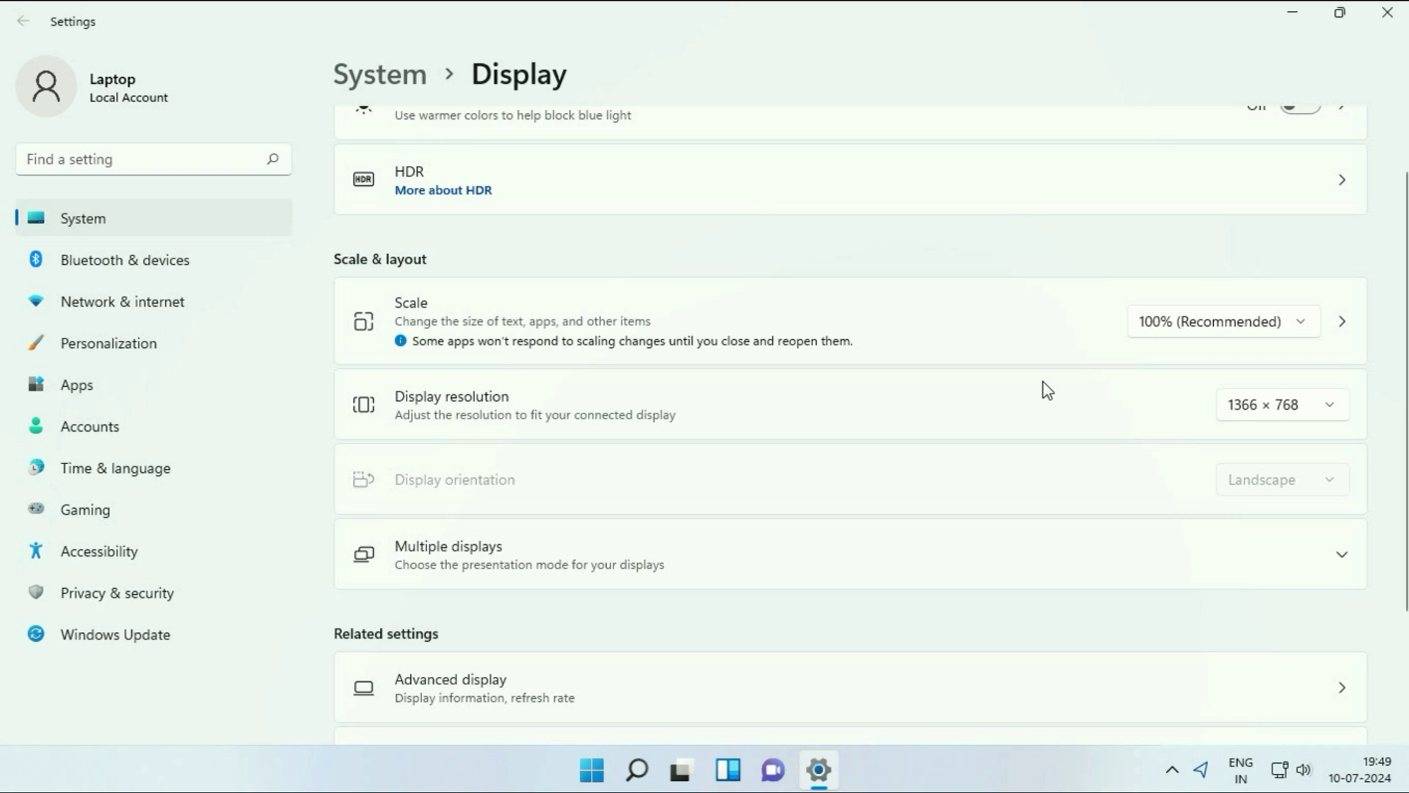
{"action": "left_click", "coordinate": [1335, 408]}
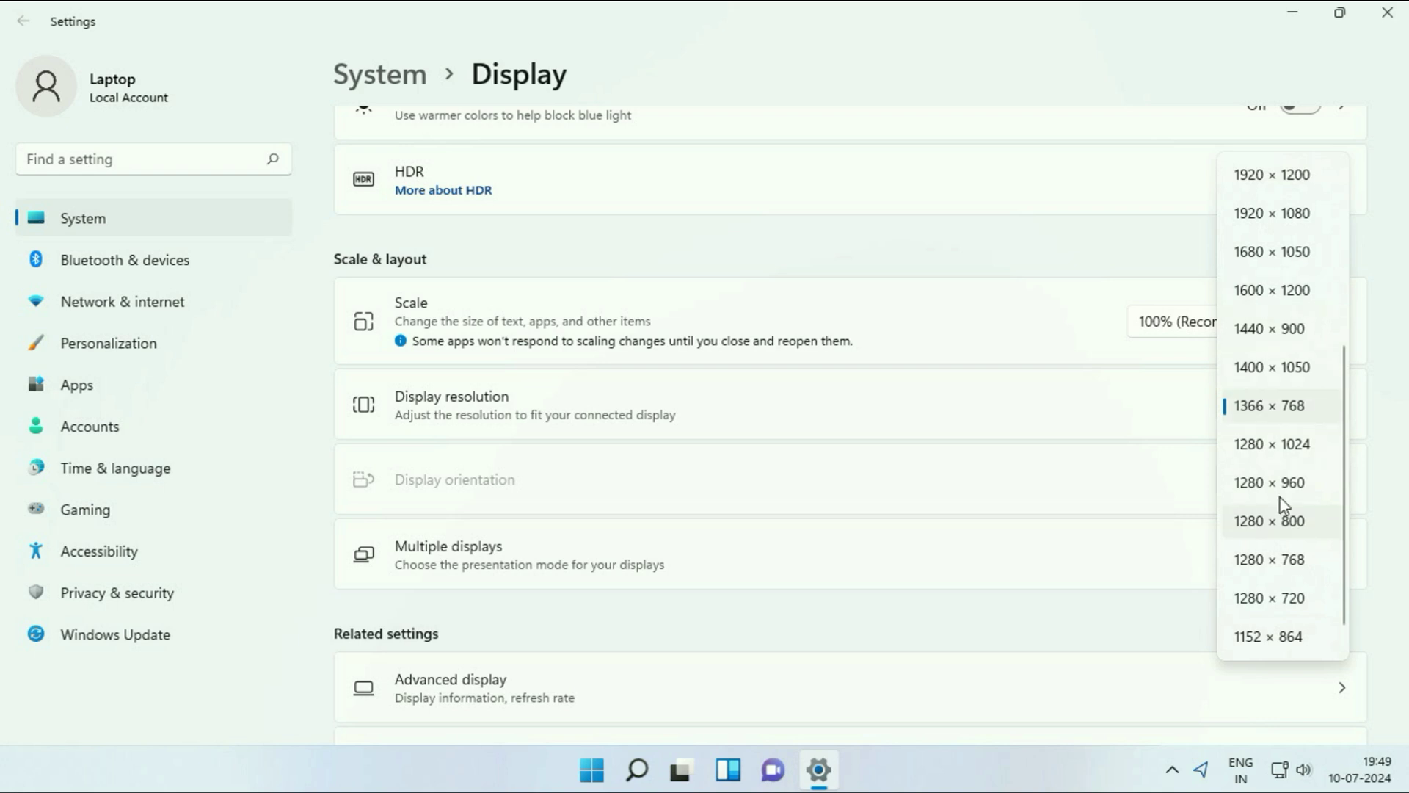
{"action": "left_click", "coordinate": [1144, 415]}
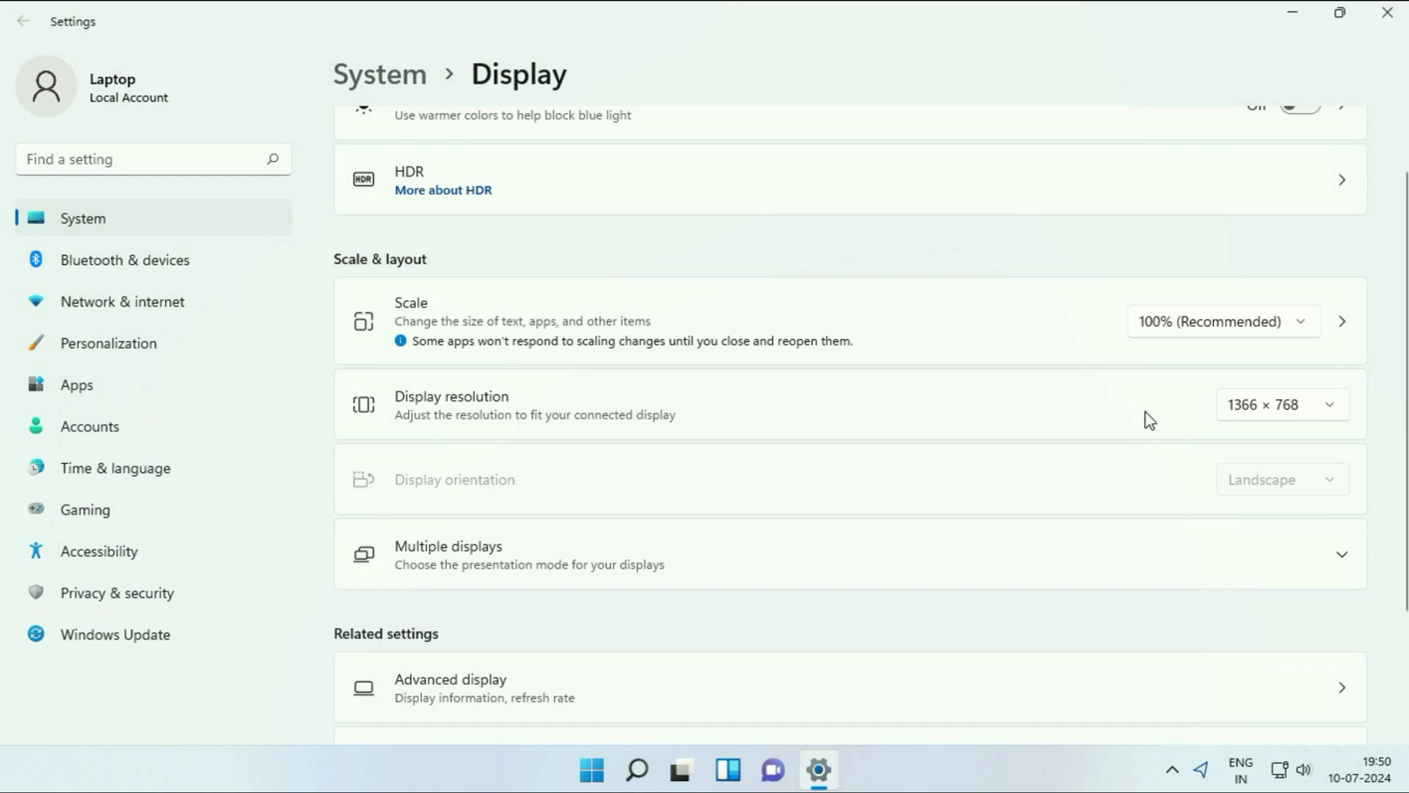
{"action": "scroll", "coordinate": [1147, 412], "scroll_direction": "down", "scroll_amount": 3}
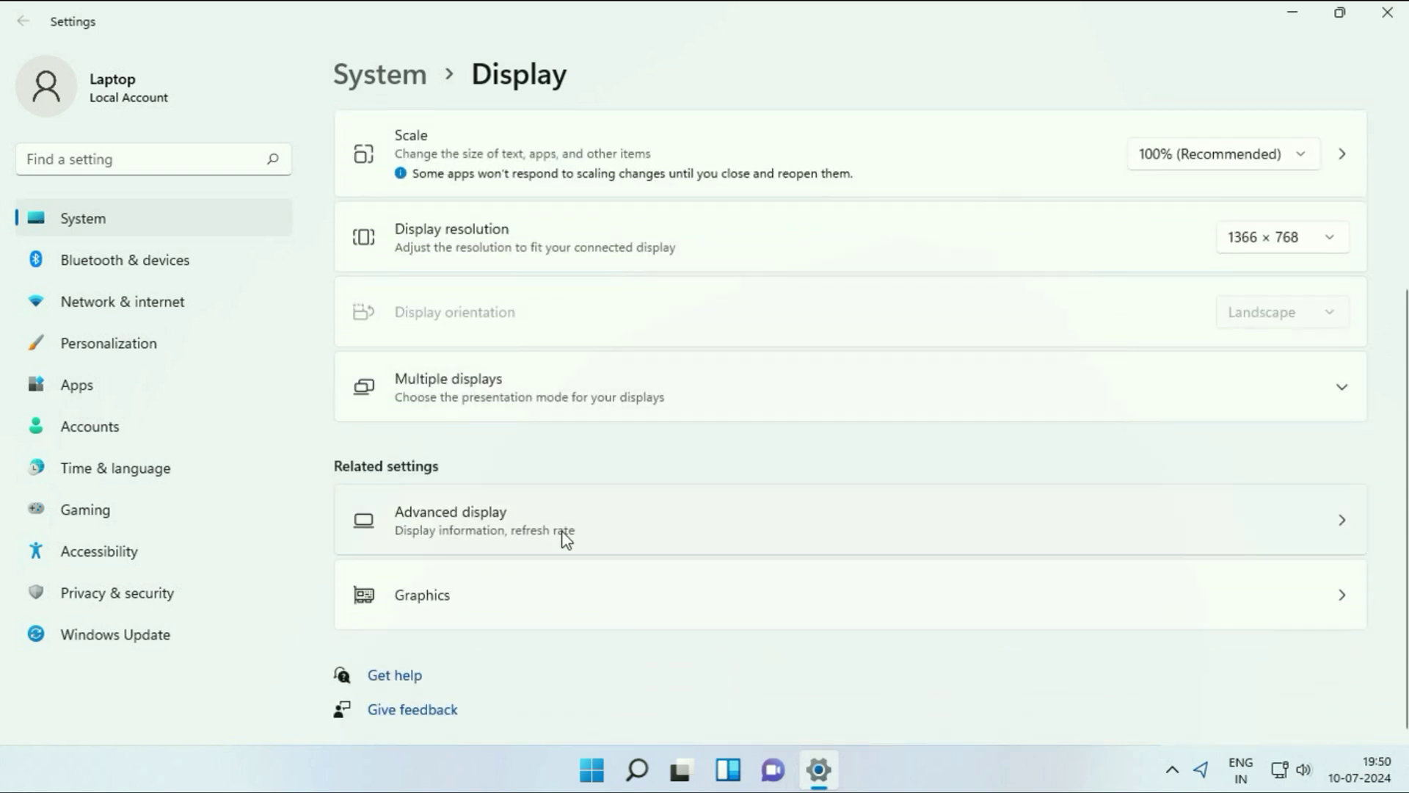
Bring up Advanced display and the Display 1 adapter properties for VMware SVGA 3D.
{"action": "left_click", "coordinate": [1342, 531]}
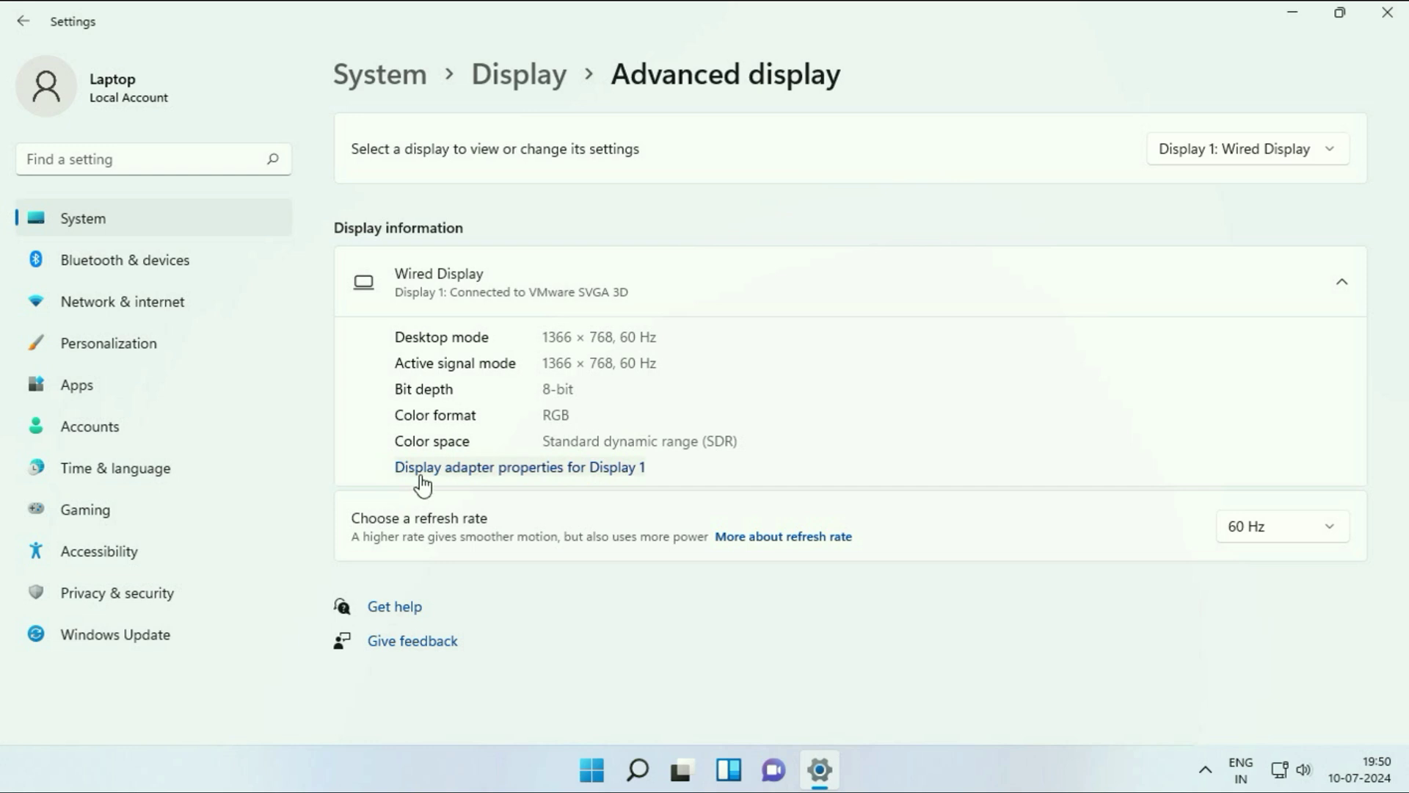
{"action": "left_click", "coordinate": [534, 469]}
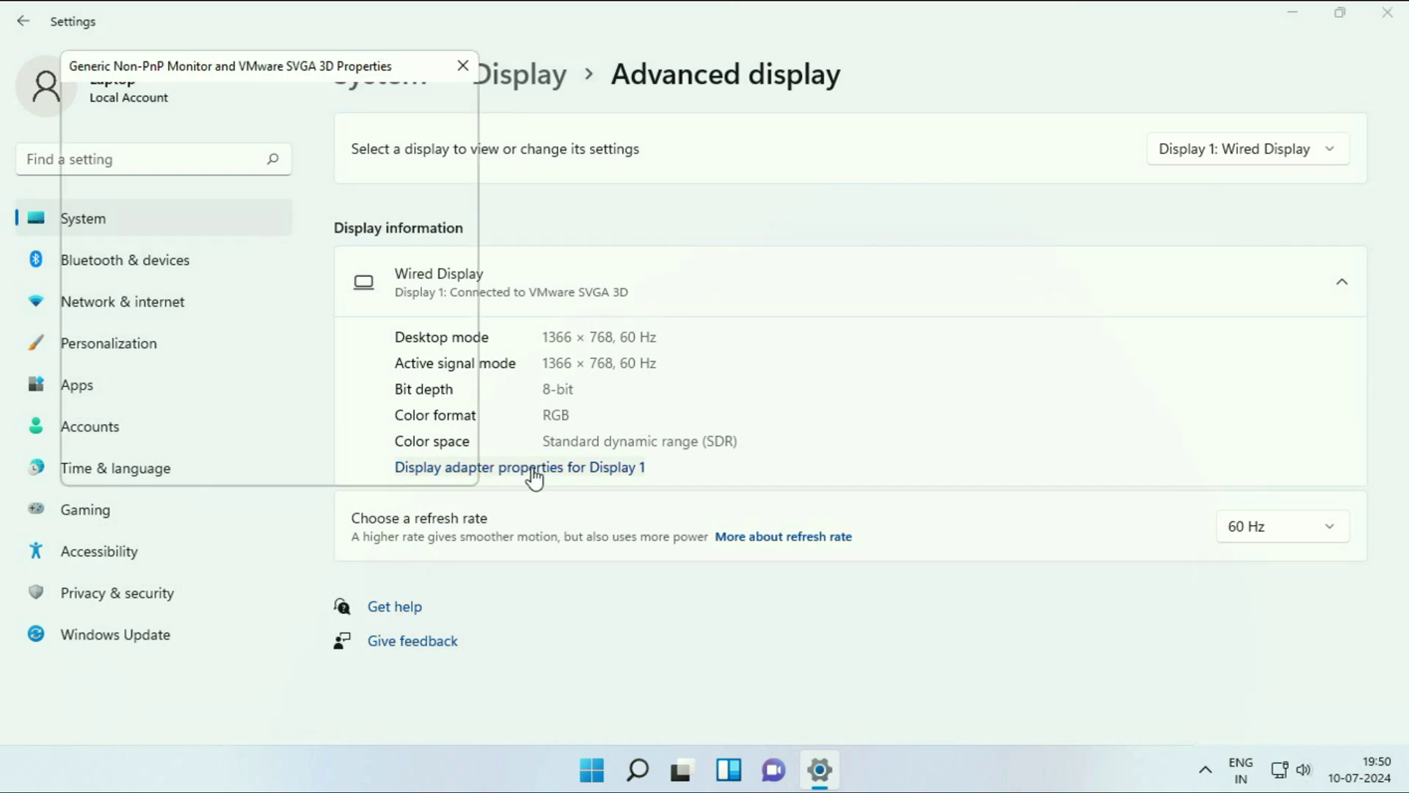
{"action": "left_click_drag", "start_coordinate": [322, 73], "coordinate": [969, 152]}
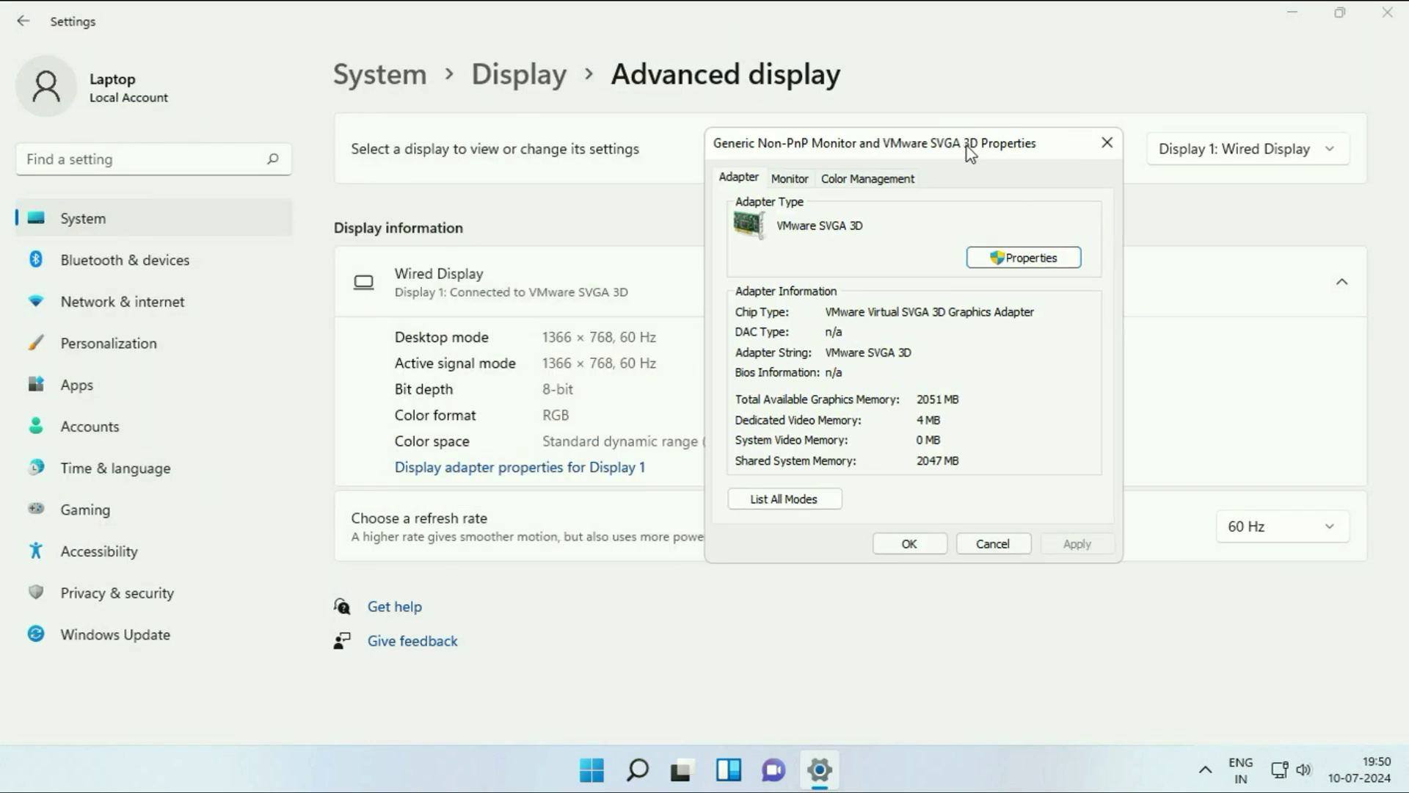
Search automatically for a newer VMware SVGA 3D driver; the best one is already installed.
{"action": "left_click", "coordinate": [1014, 258]}
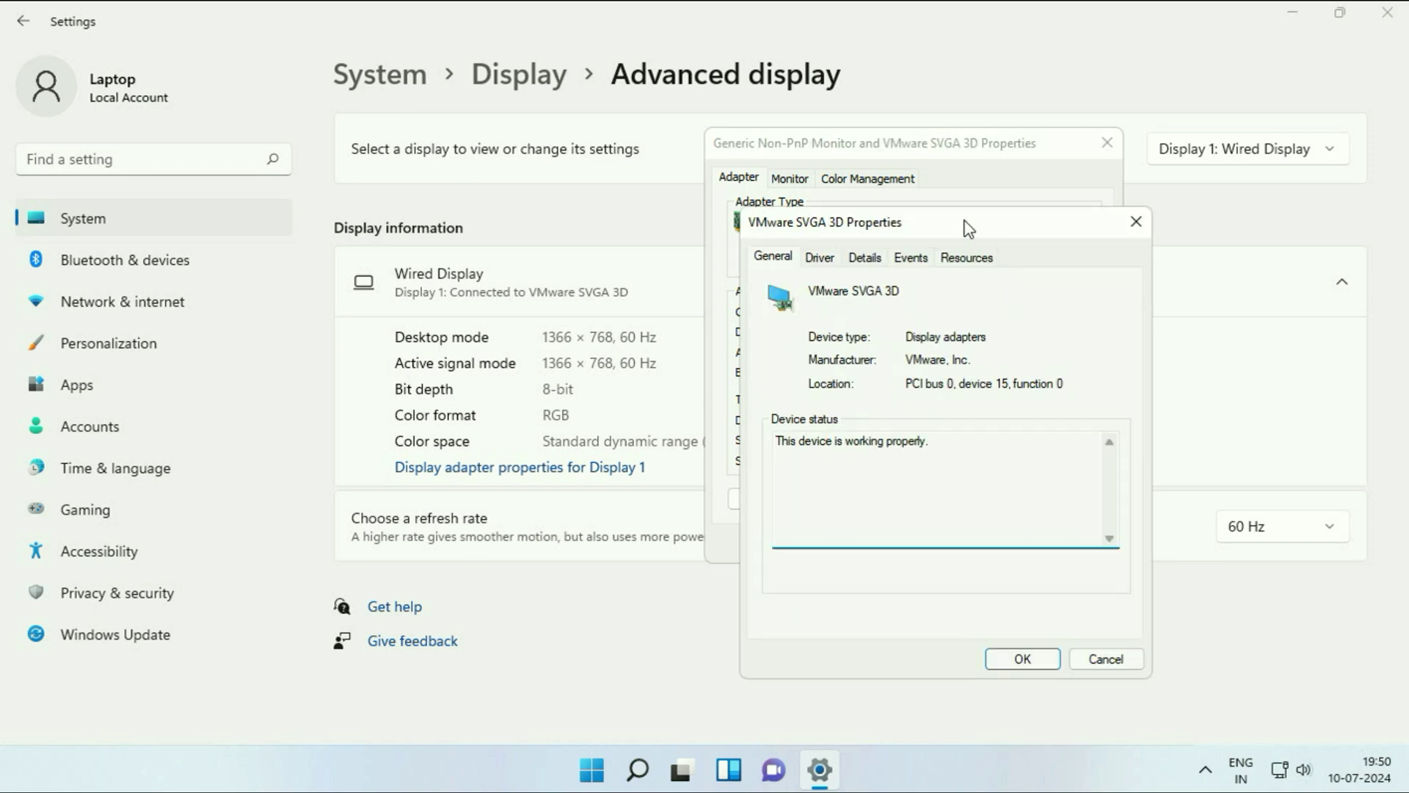
{"action": "left_click_drag", "start_coordinate": [966, 227], "coordinate": [802, 158]}
{"action": "left_click", "coordinate": [659, 191]}
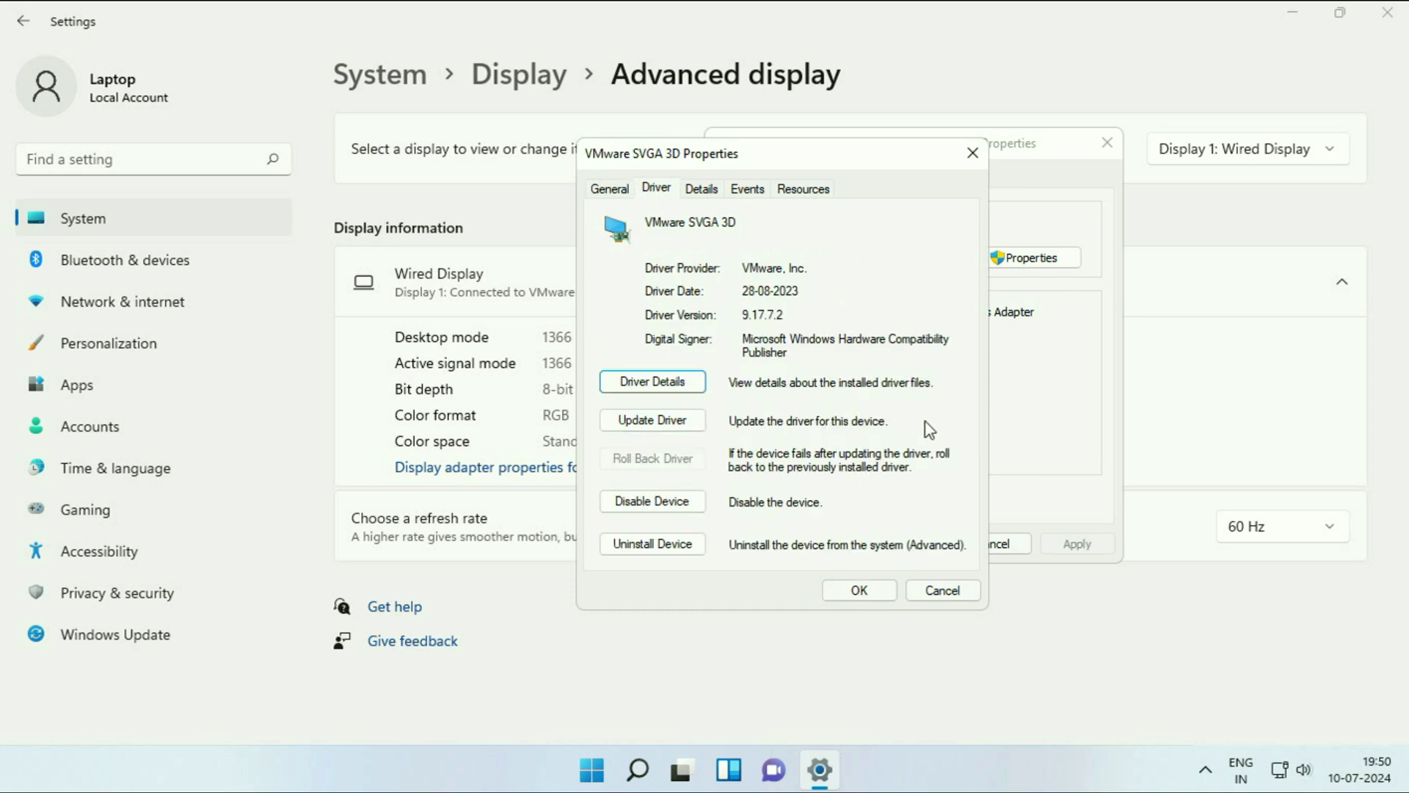
{"action": "left_click", "coordinate": [646, 421]}
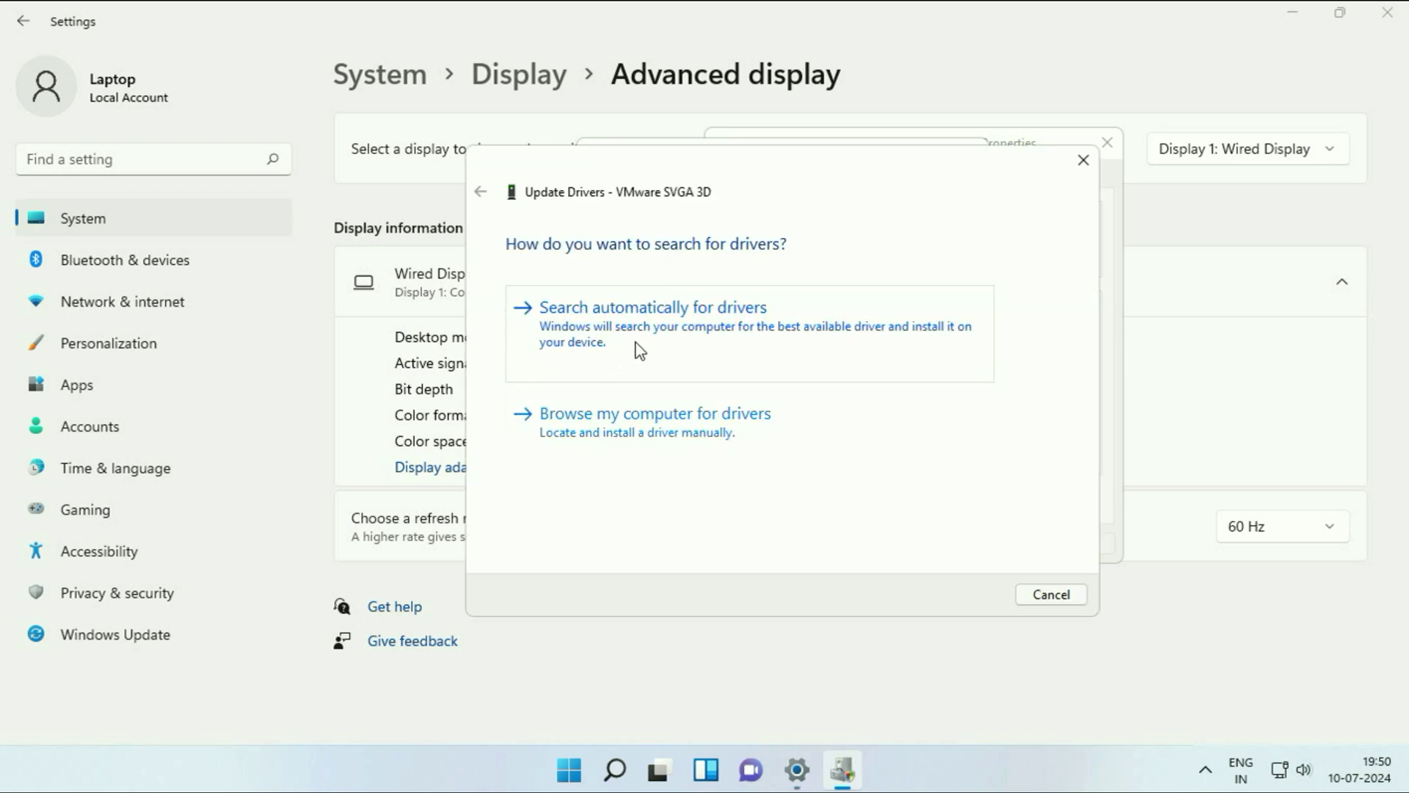
{"action": "left_click", "coordinate": [651, 345]}
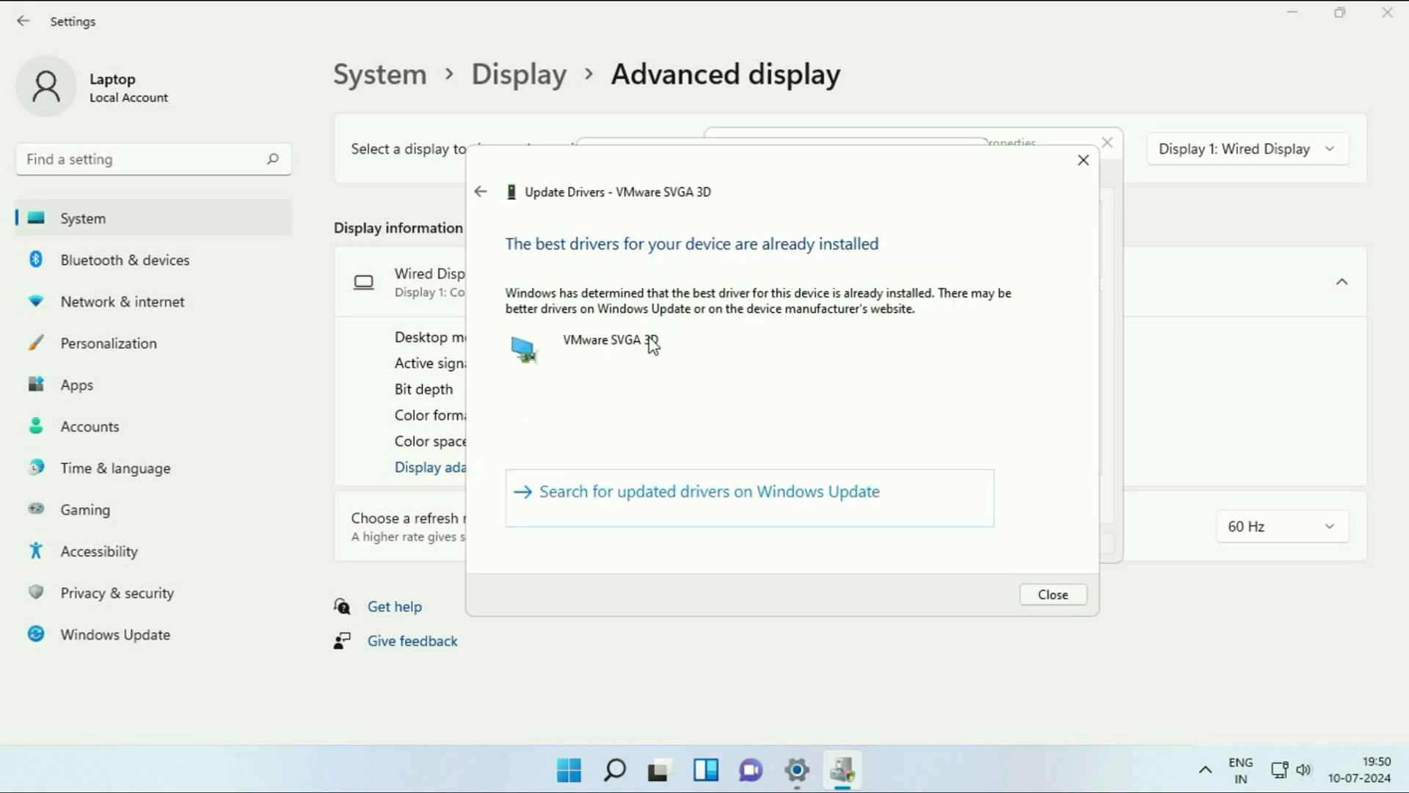
{"action": "left_click", "coordinate": [1054, 593]}
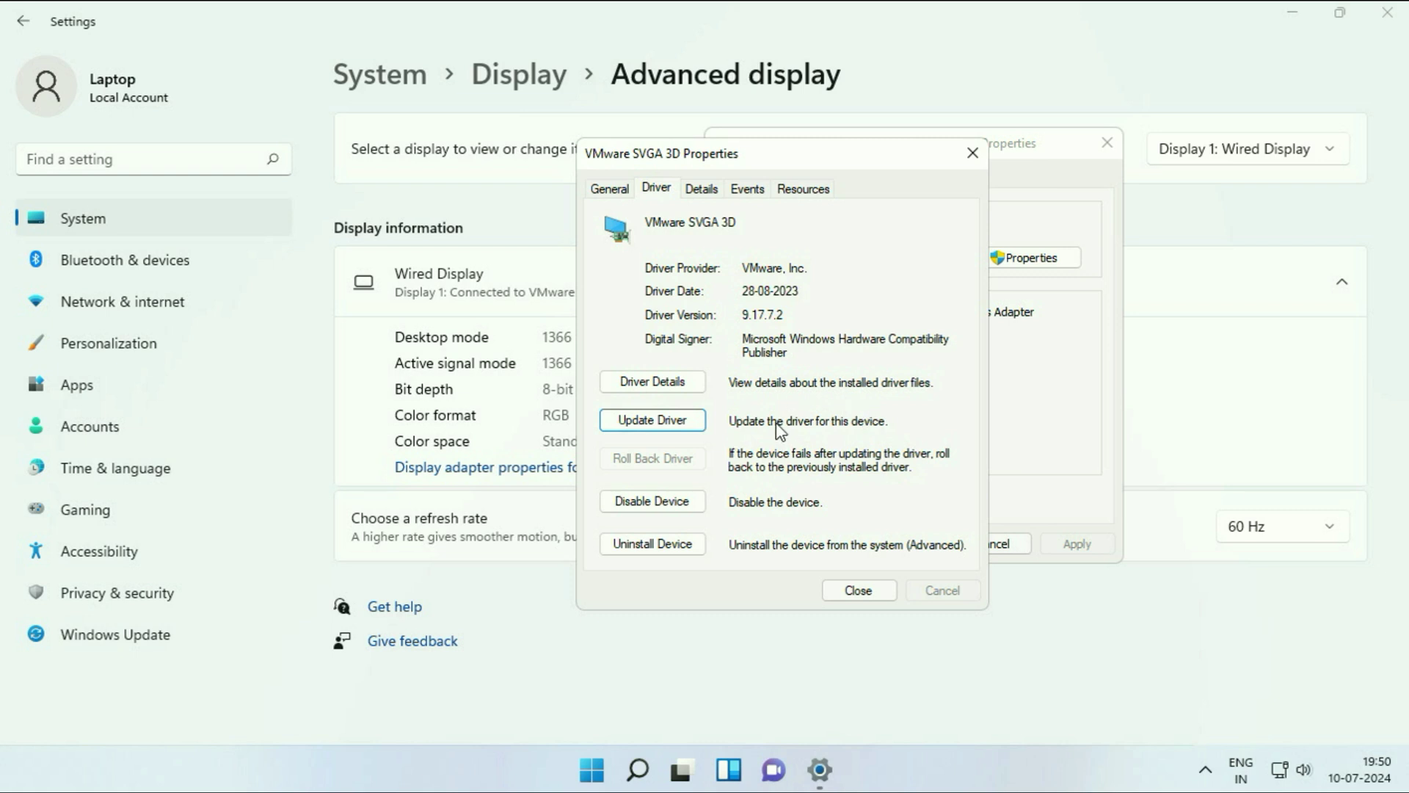
Reinstall VMware SVGA 3D by picking it from the compatible drivers already on the computer.
{"action": "left_click", "coordinate": [698, 425]}
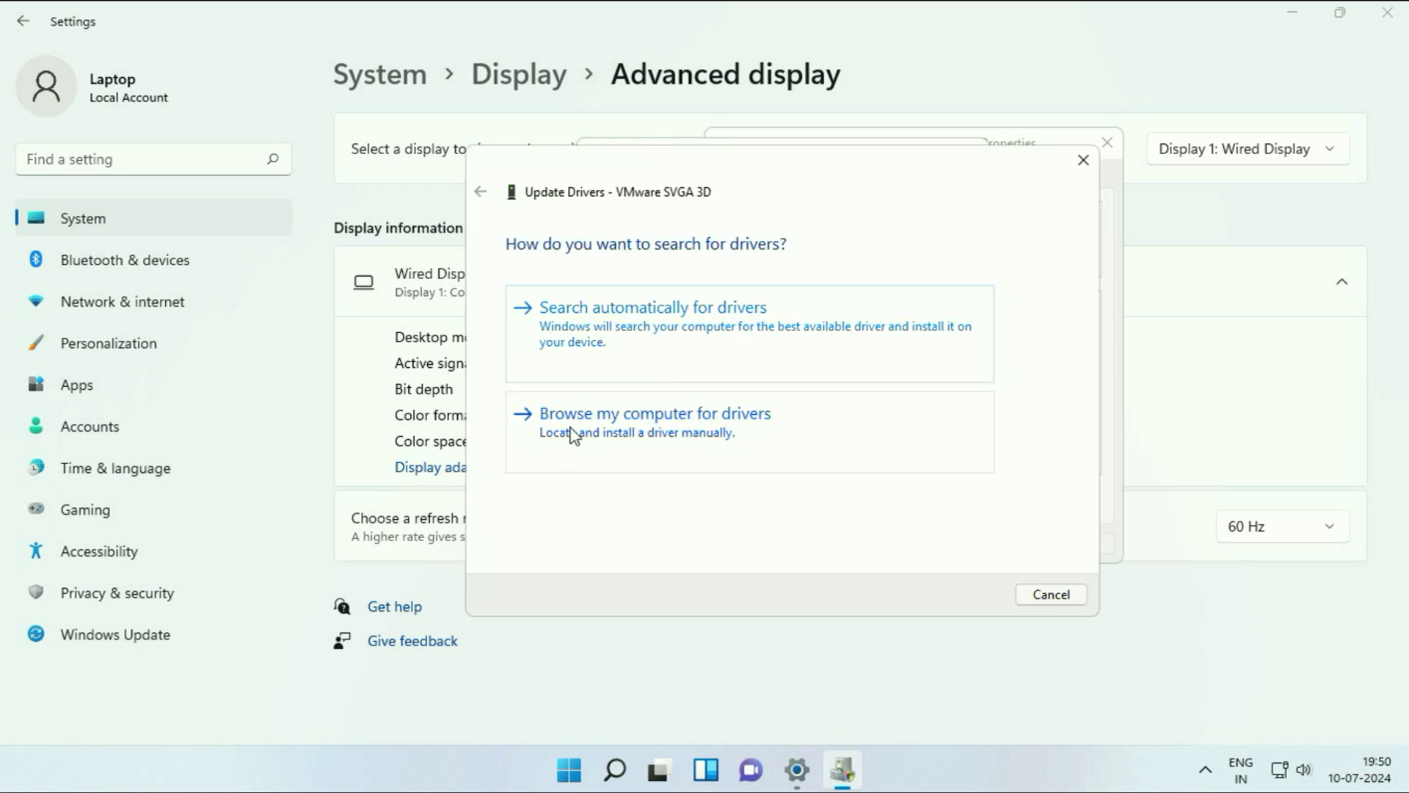
{"action": "left_click", "coordinate": [645, 430]}
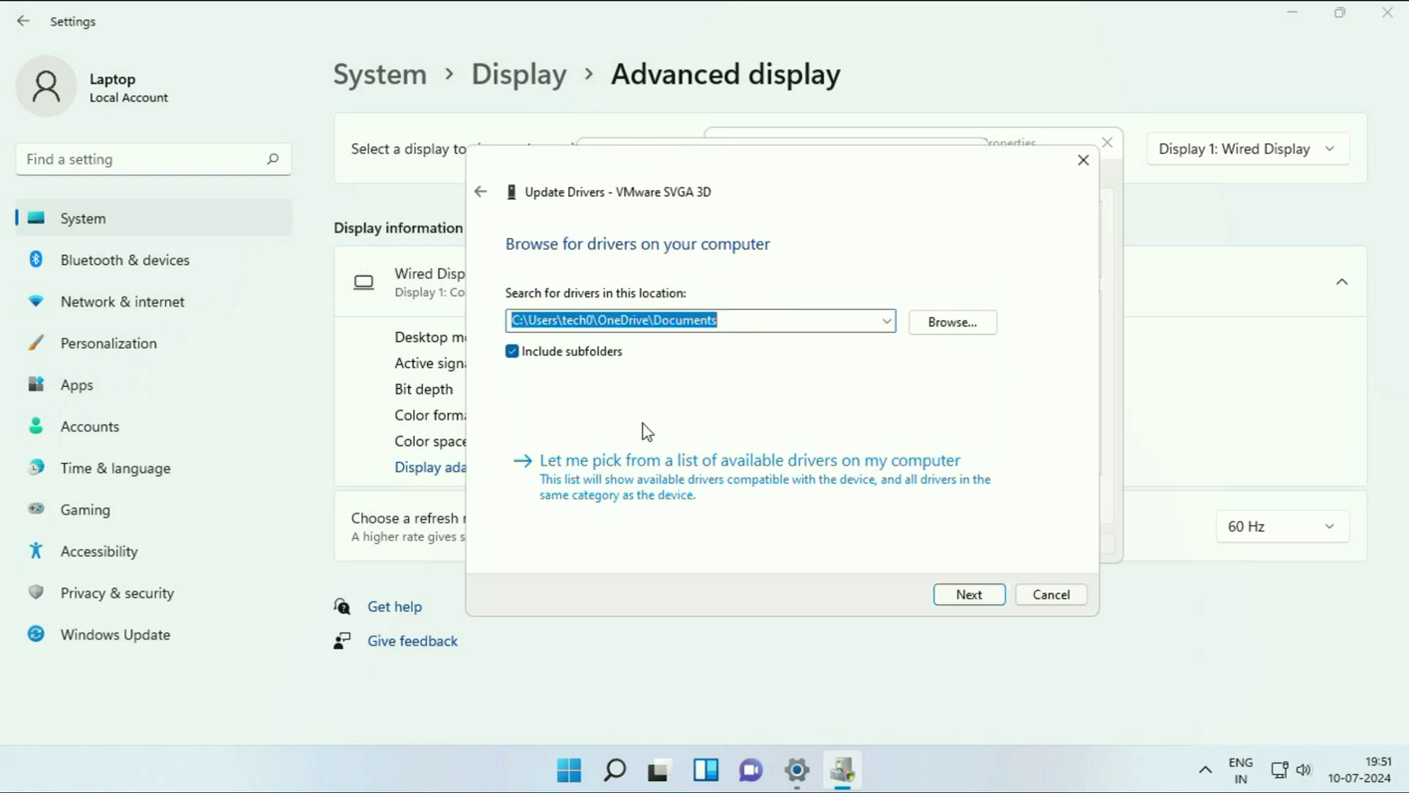
{"action": "left_click", "coordinate": [614, 486]}
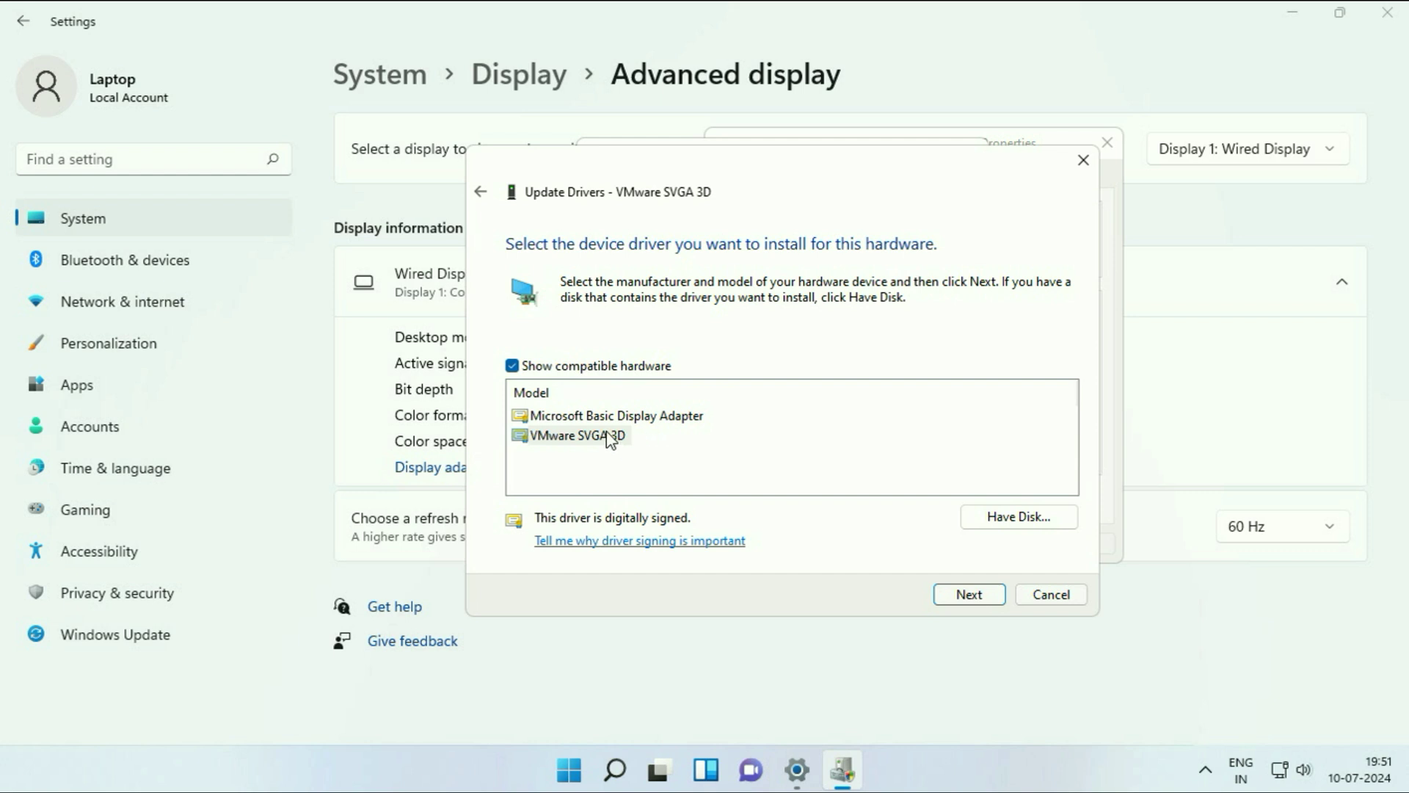
{"action": "left_click", "coordinate": [609, 440]}
{"action": "left_click", "coordinate": [635, 418]}
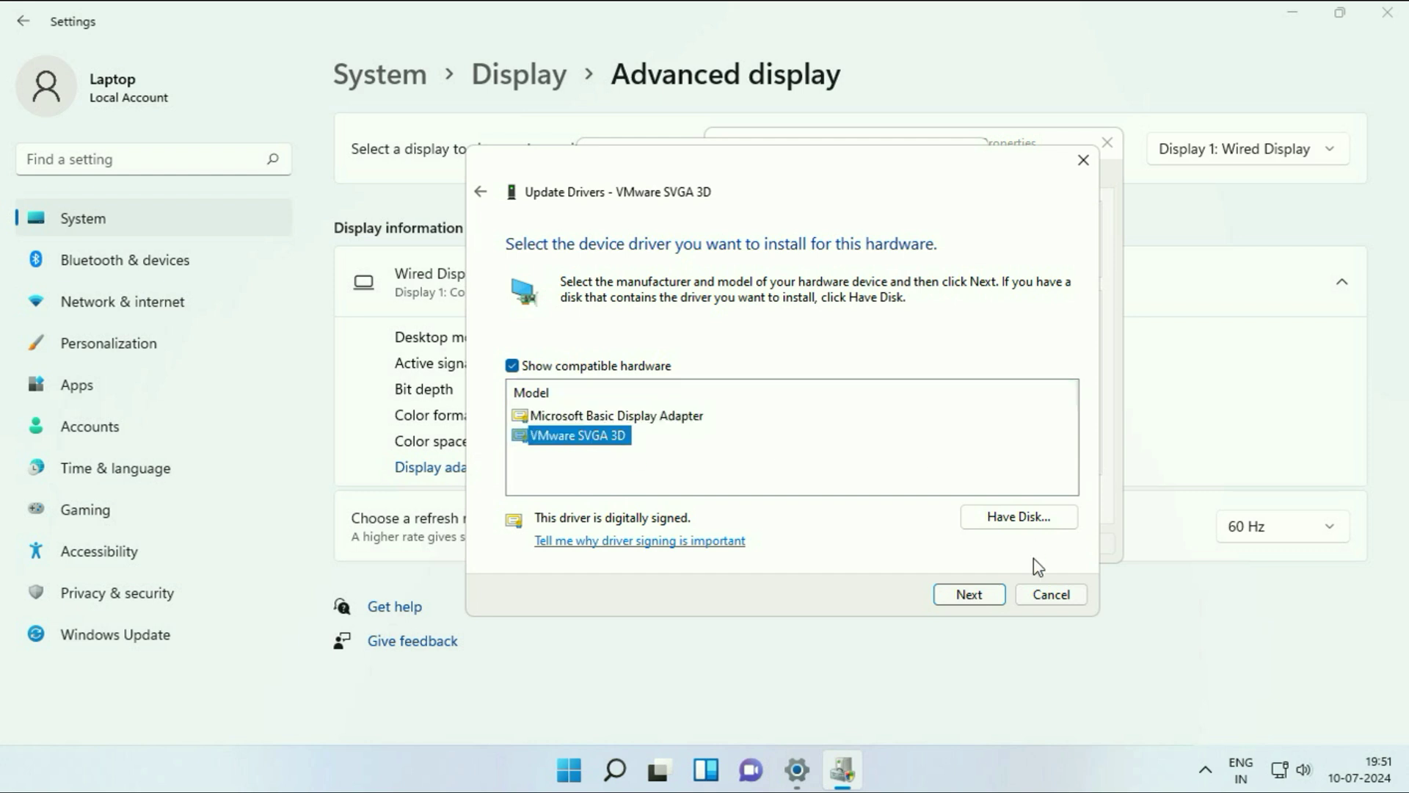
{"action": "left_click", "coordinate": [974, 597]}
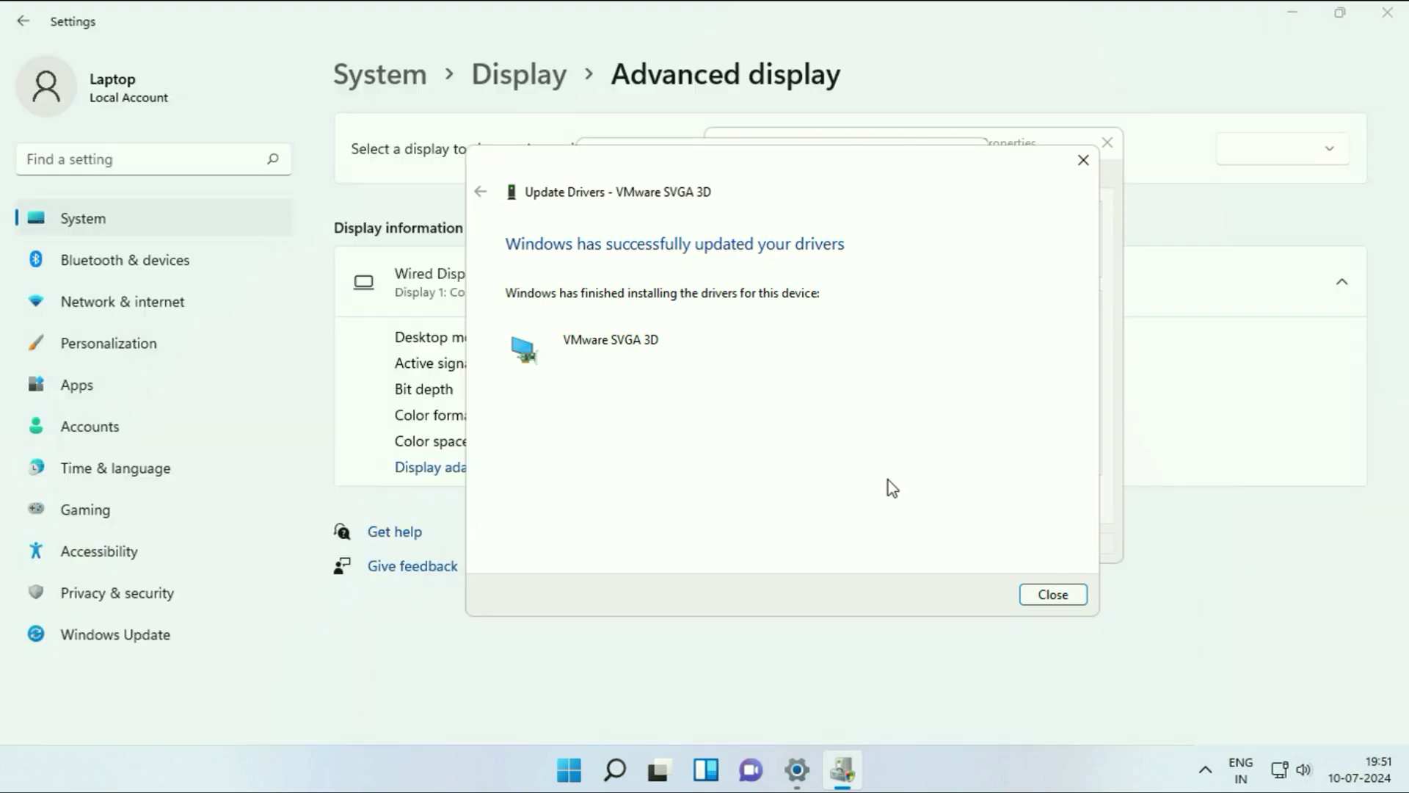
Reopen the VMware SVGA 3D Driver tab, now showing version 9.17.7.2 dated 28-08-2023.
{"action": "left_click", "coordinate": [1078, 597]}
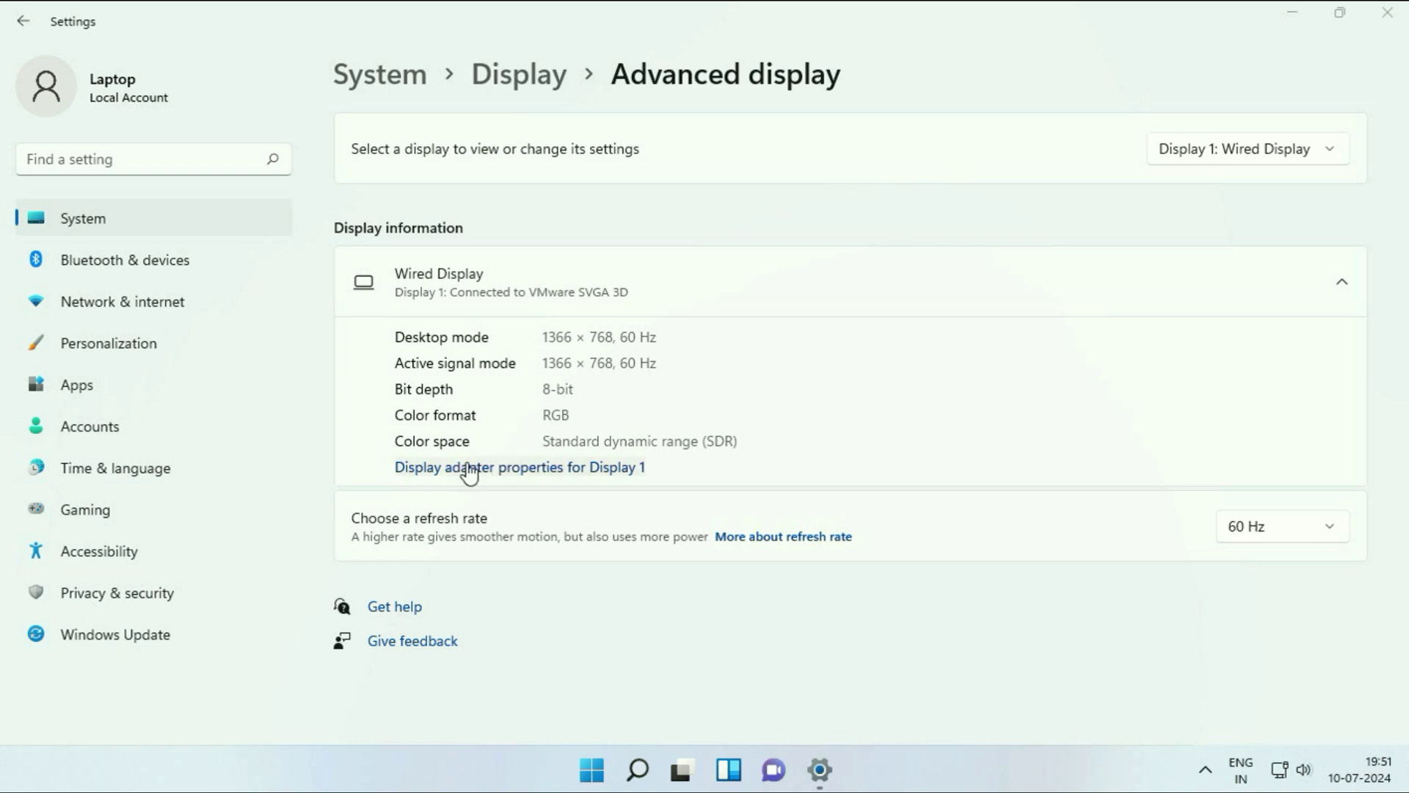
{"action": "left_click", "coordinate": [492, 467]}
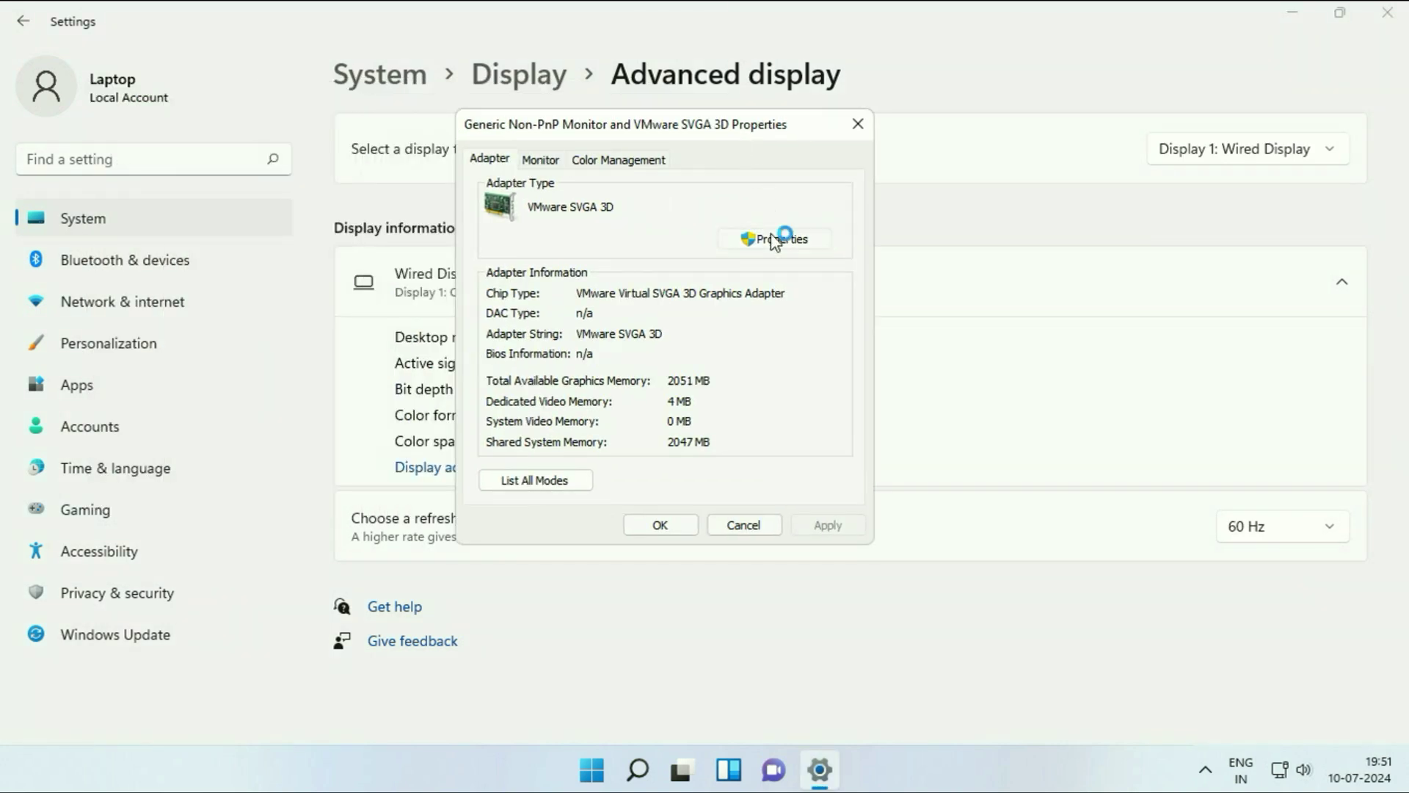
{"action": "left_click", "coordinate": [778, 237]}
{"action": "left_click_drag", "start_coordinate": [693, 210], "coordinate": [774, 165]}
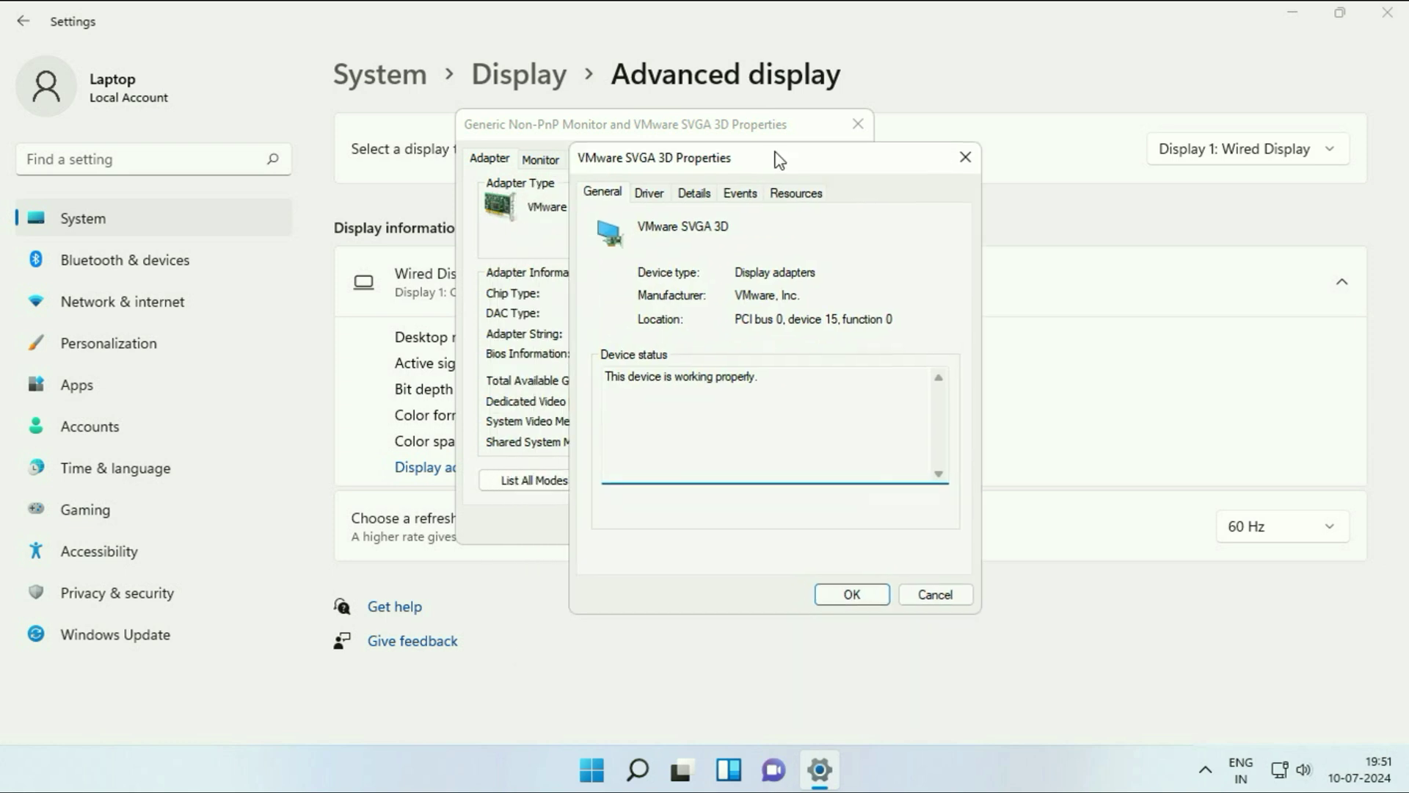
{"action": "left_click", "coordinate": [653, 193]}
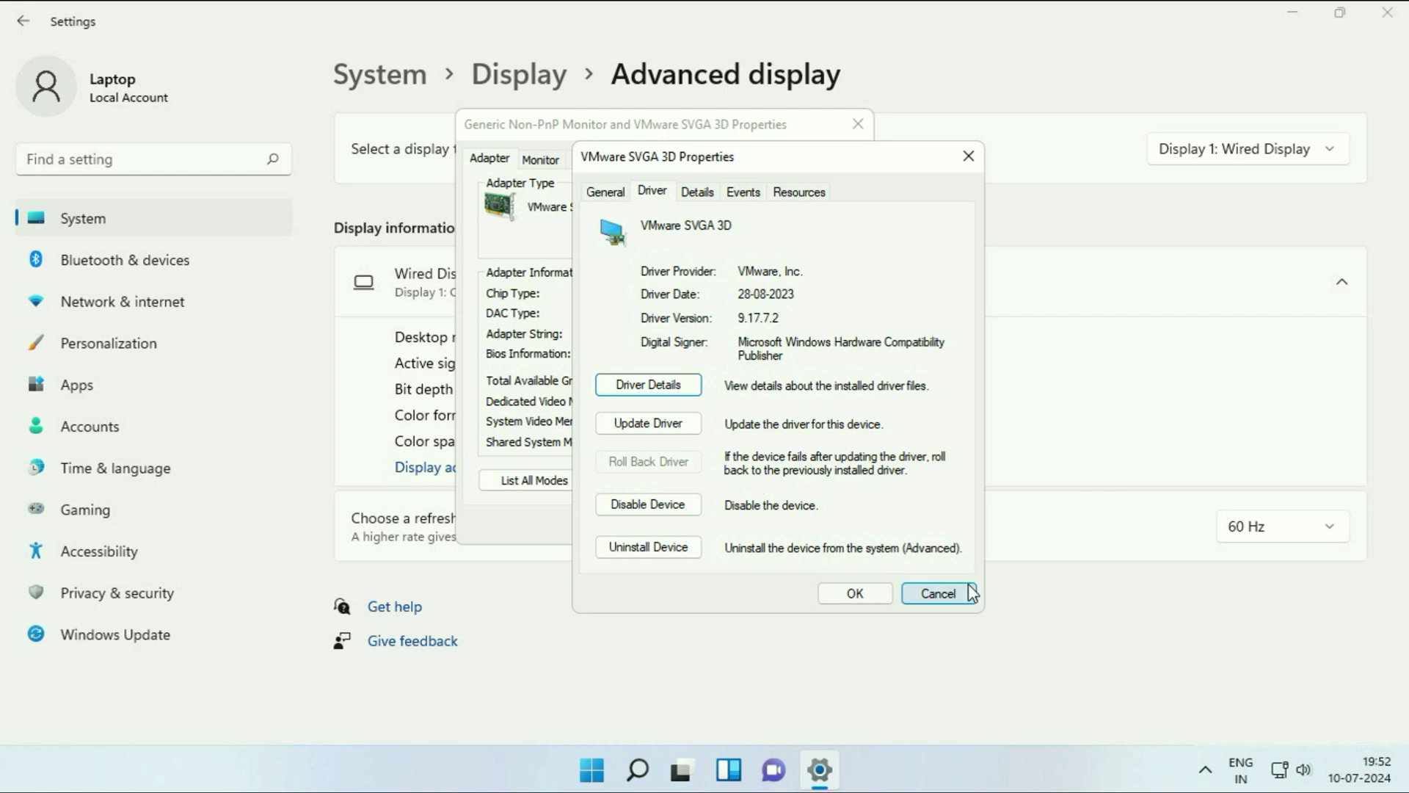
Close the three leftover properties windows and bring up Start menu search.
{"action": "left_click", "coordinate": [938, 592]}
{"action": "left_click", "coordinate": [758, 524]}
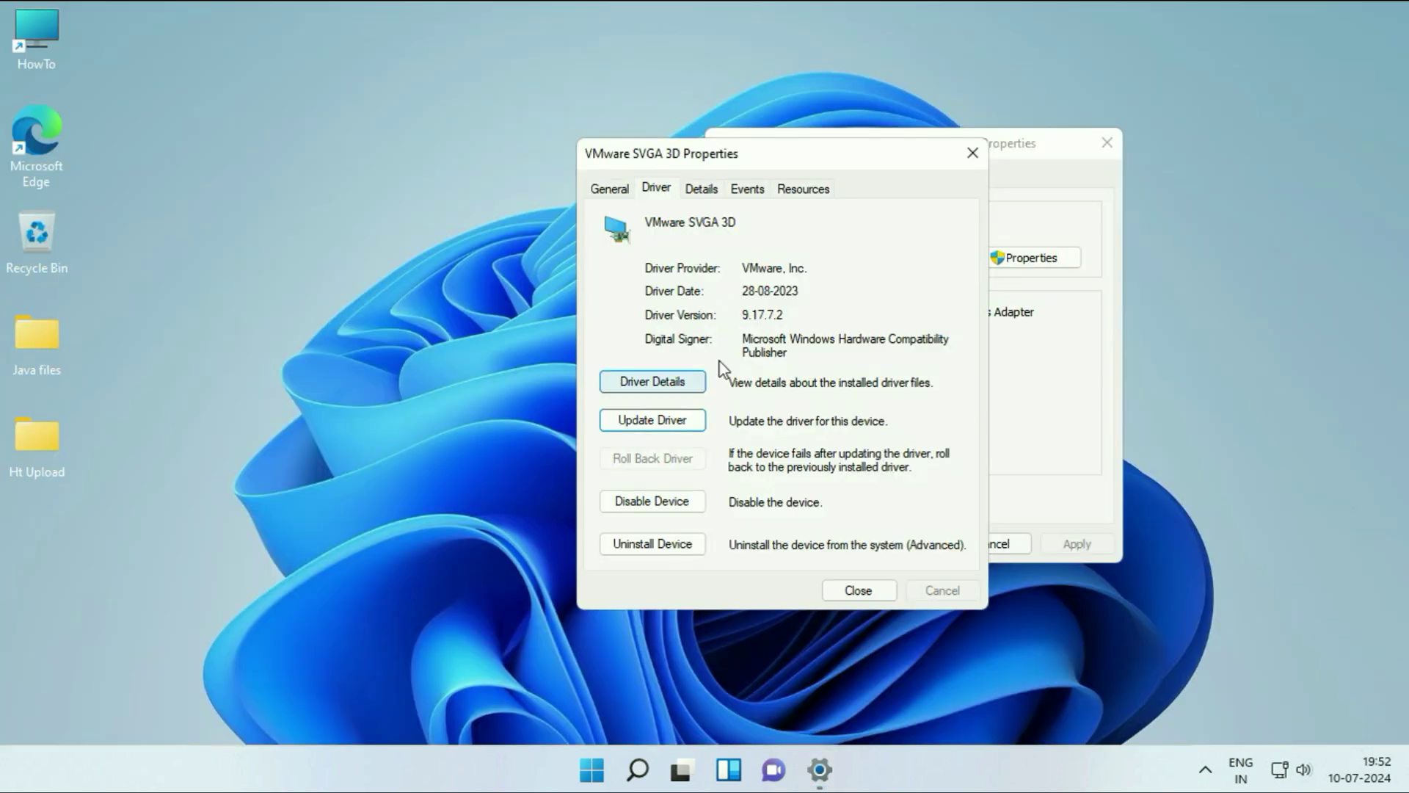
{"action": "left_click", "coordinate": [1107, 143]}
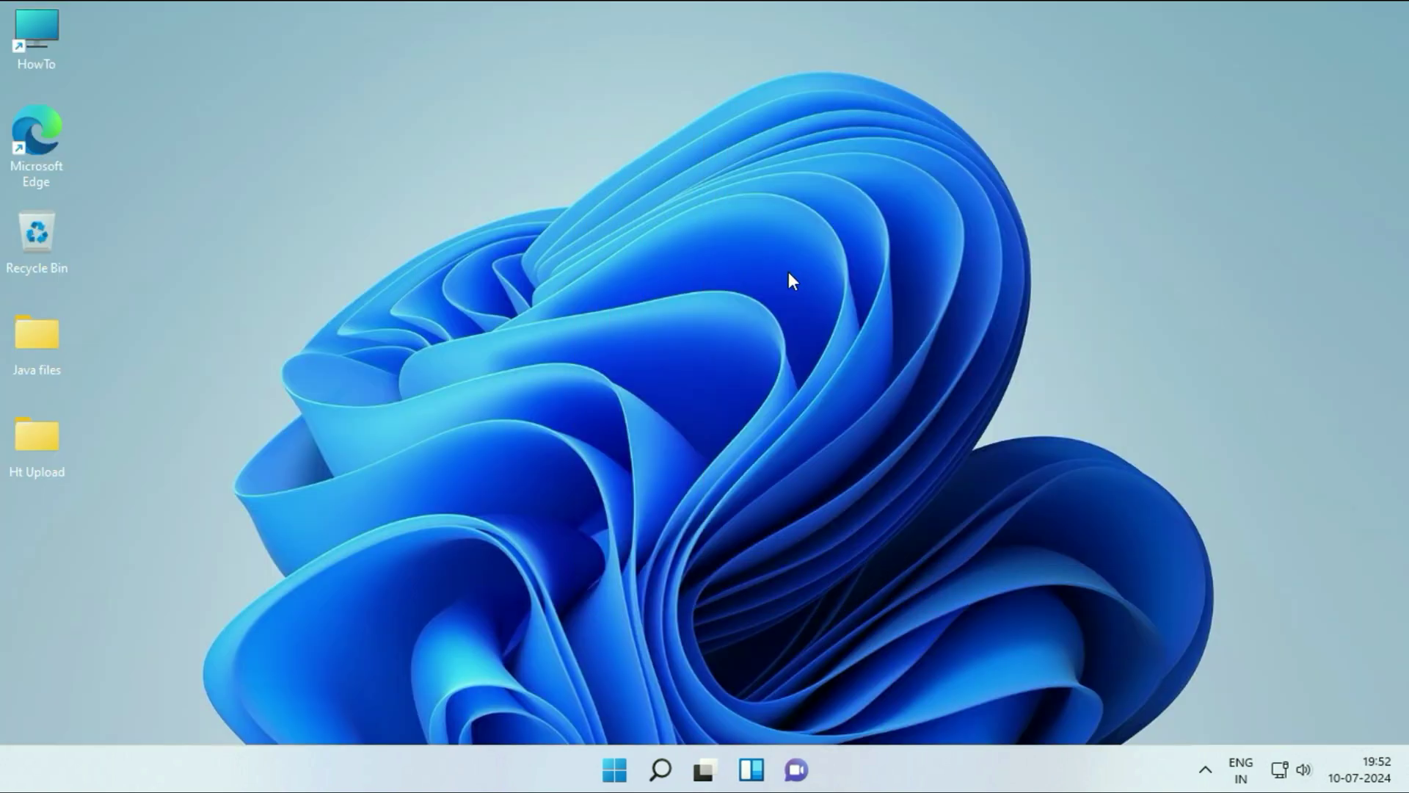
{"action": "left_click", "coordinate": [615, 769]}
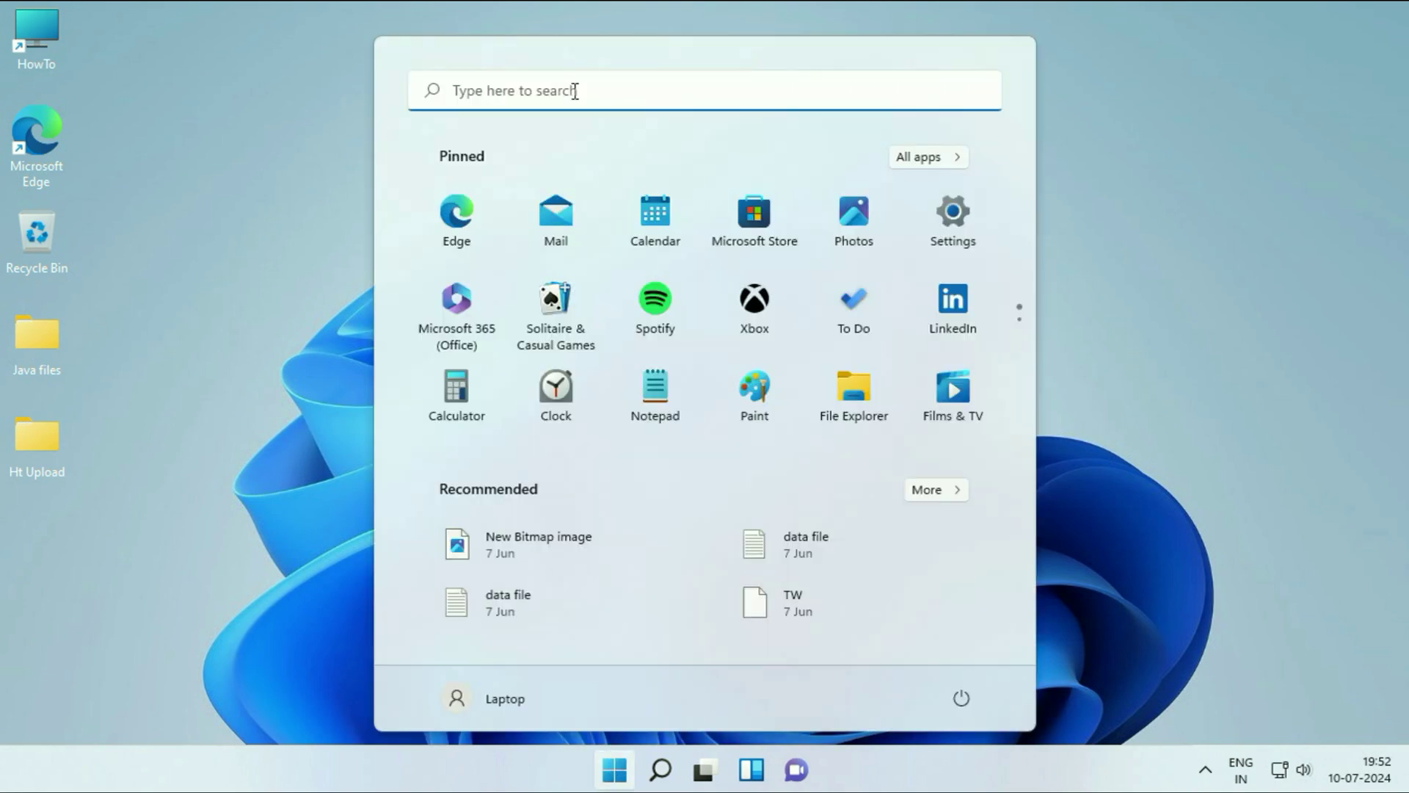
{"action": "left_click", "coordinate": [574, 90]}
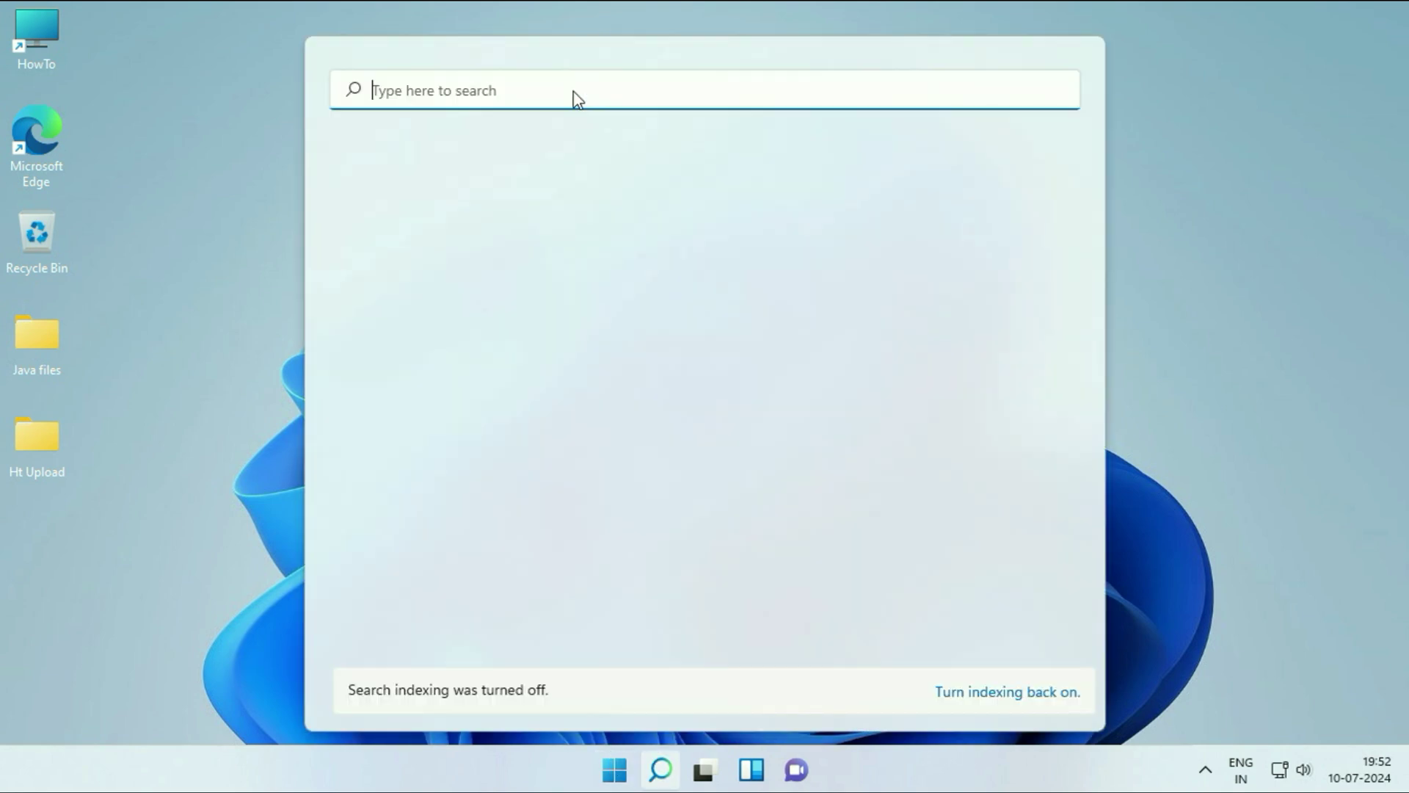
{"action": "type", "text": "view"}
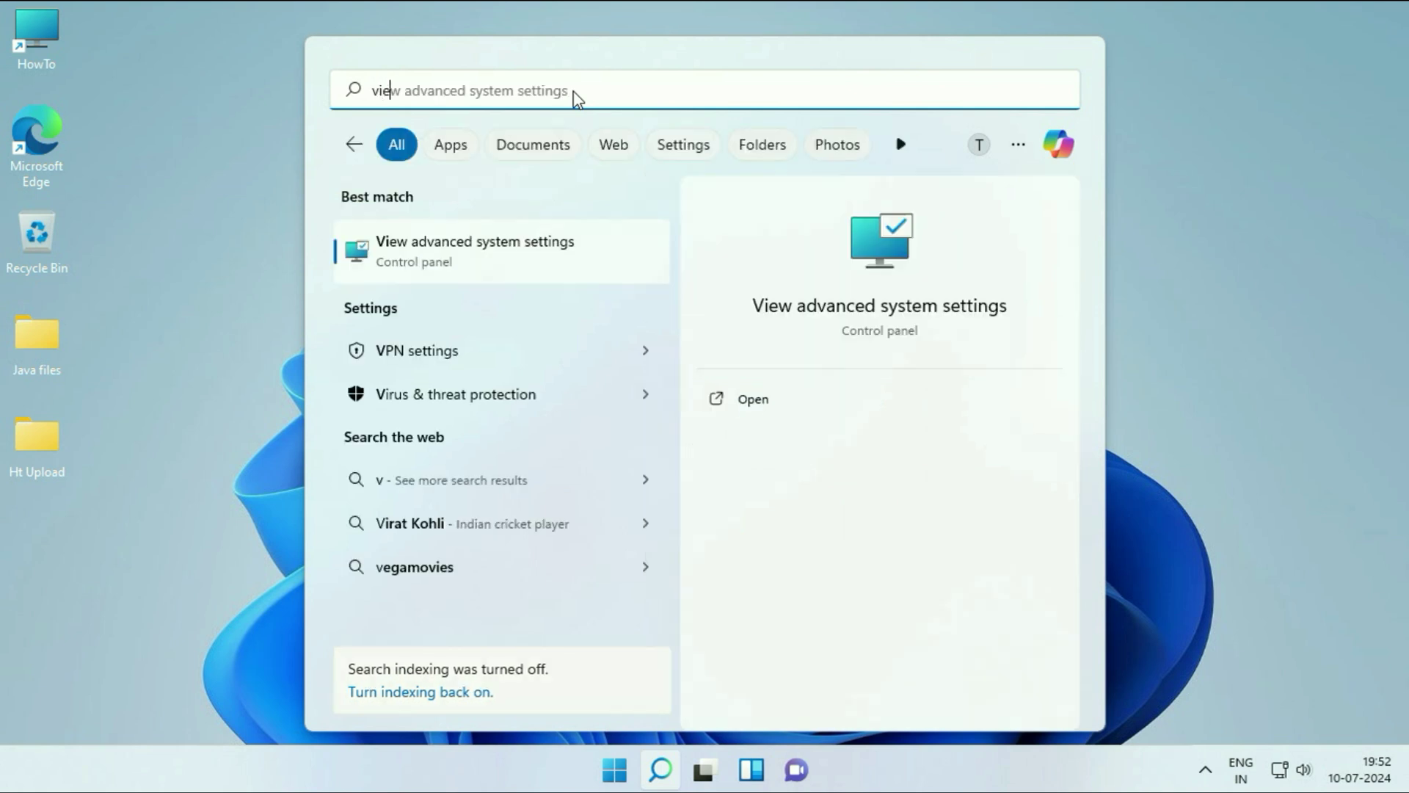
{"action": "type", "text": " a"}
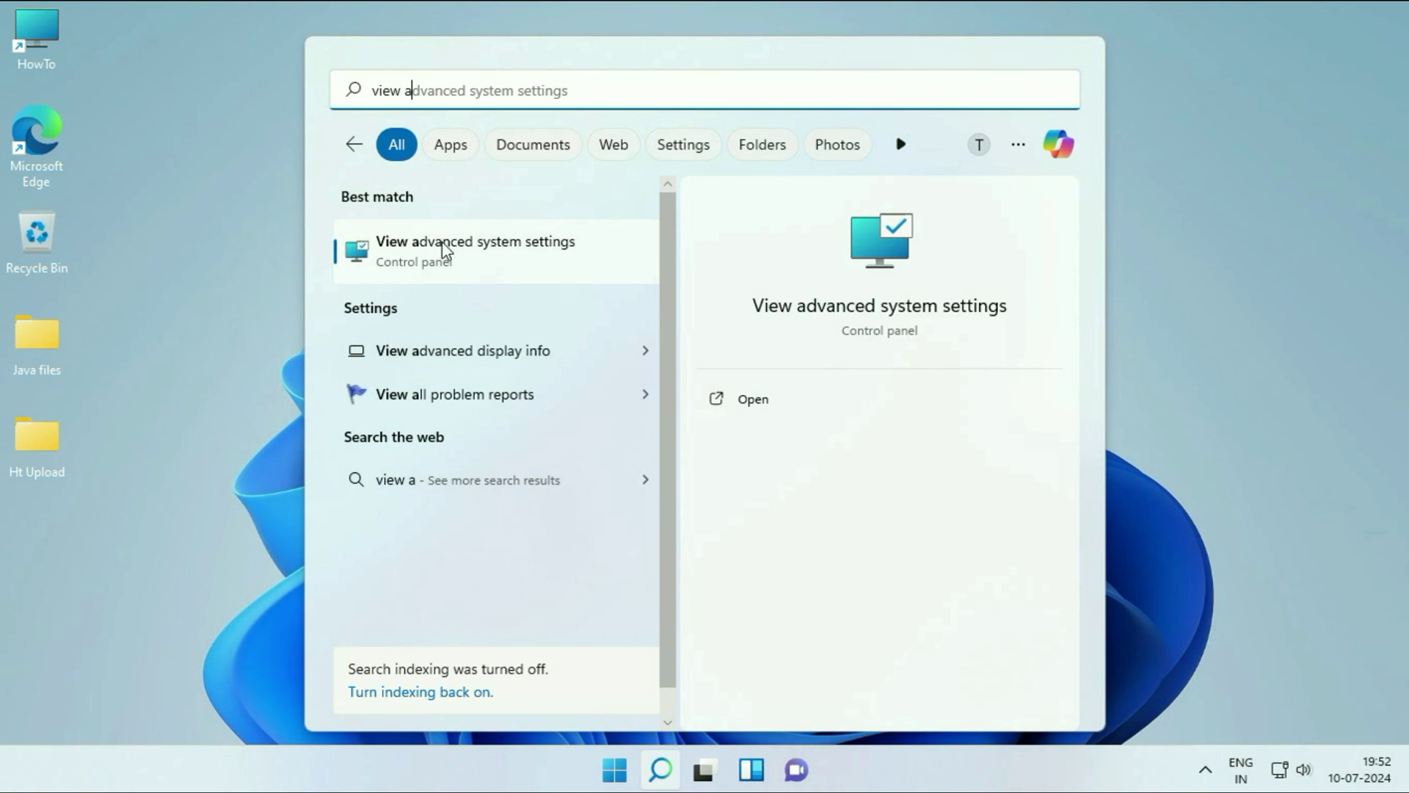
Reach Performance Options through the View advanced system settings result.
{"action": "left_click", "coordinate": [540, 257]}
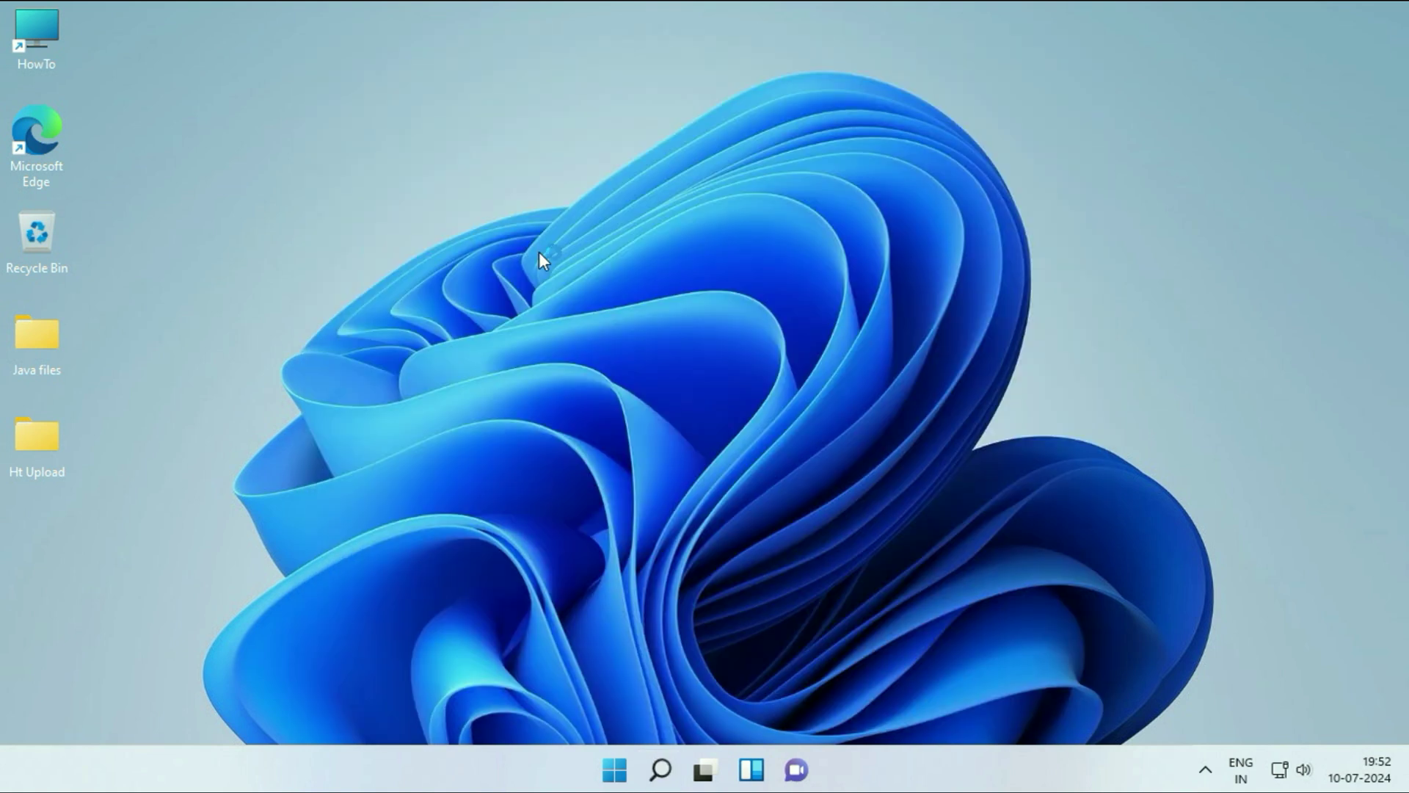
{"action": "left_click_drag", "start_coordinate": [384, 136], "coordinate": [629, 142]}
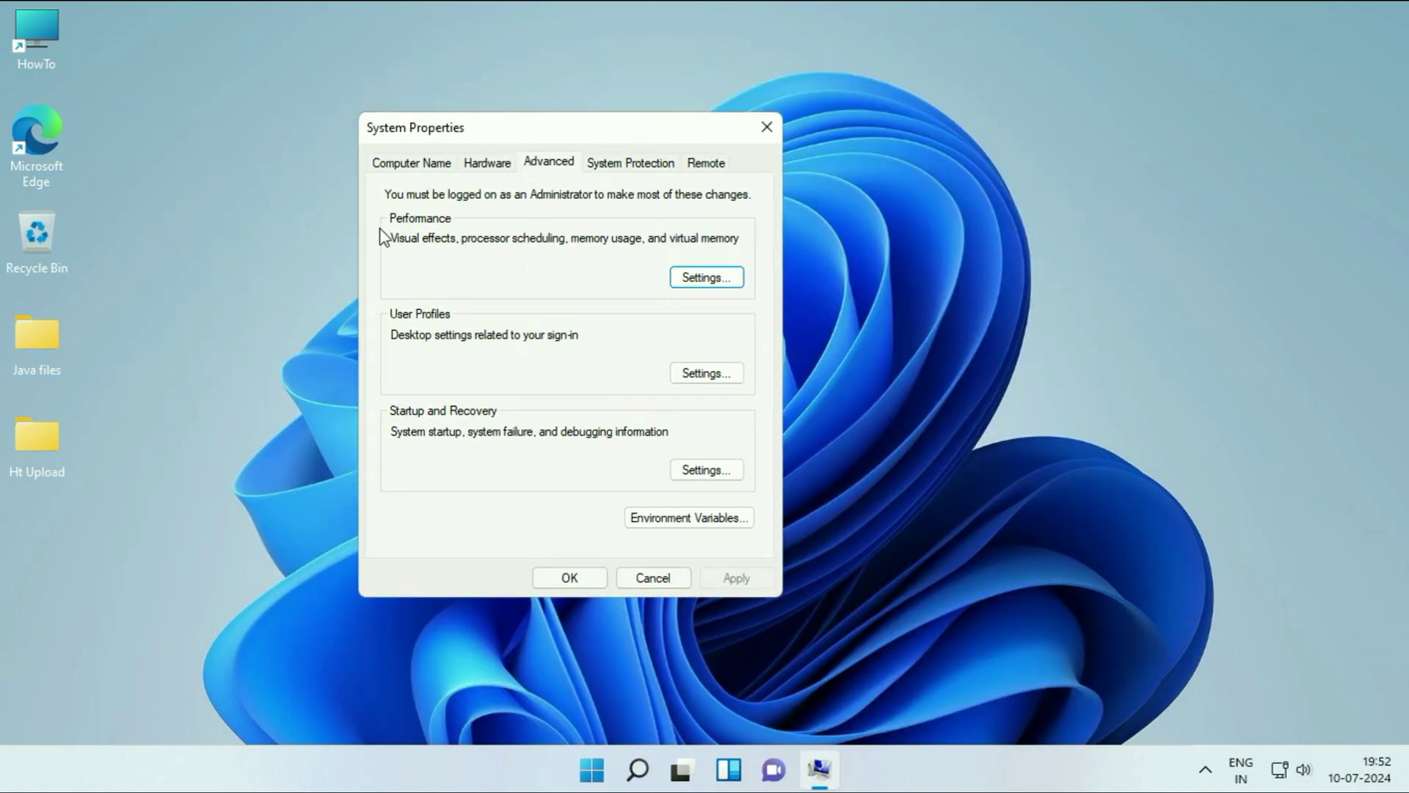
{"action": "left_click", "coordinate": [727, 289]}
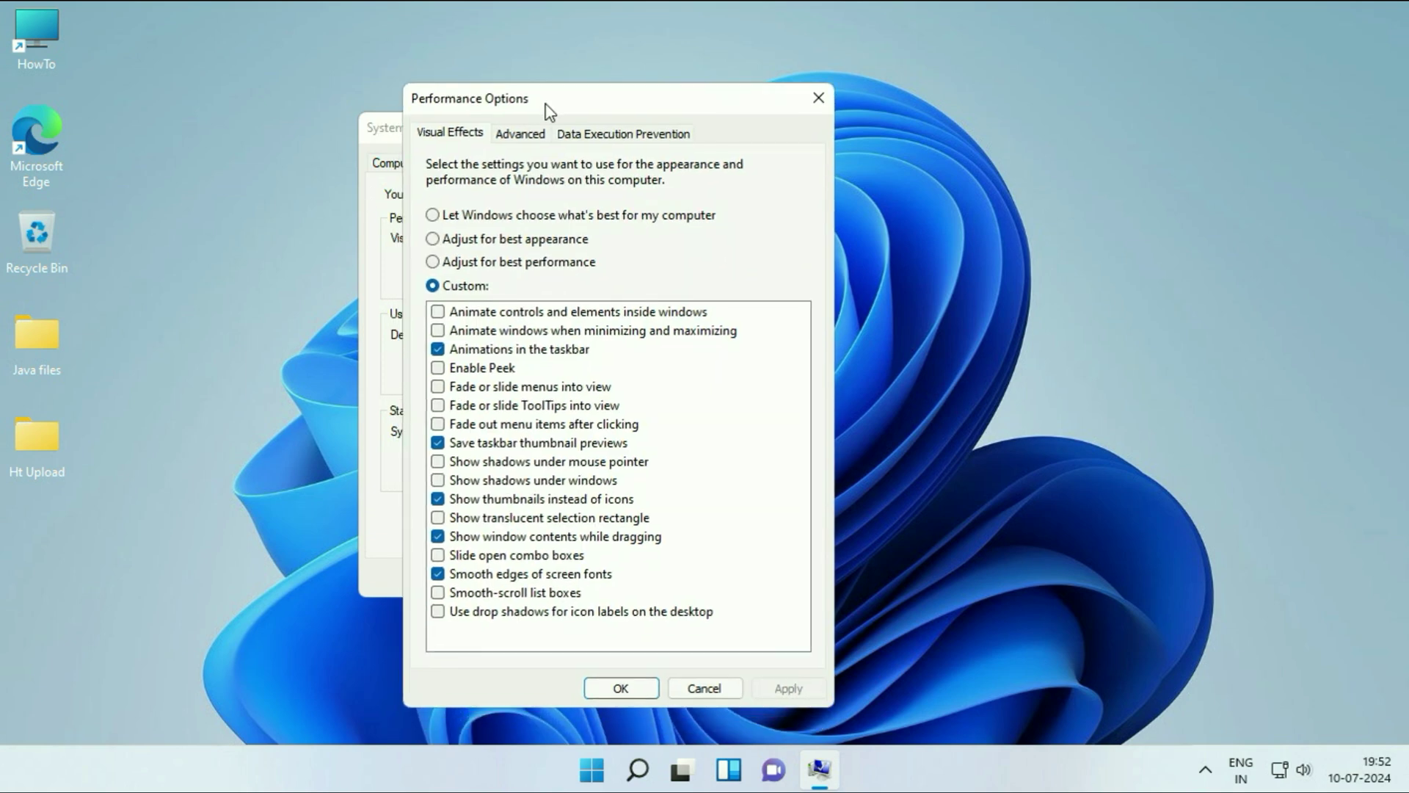
{"action": "left_click_drag", "start_coordinate": [534, 128], "coordinate": [543, 104]}
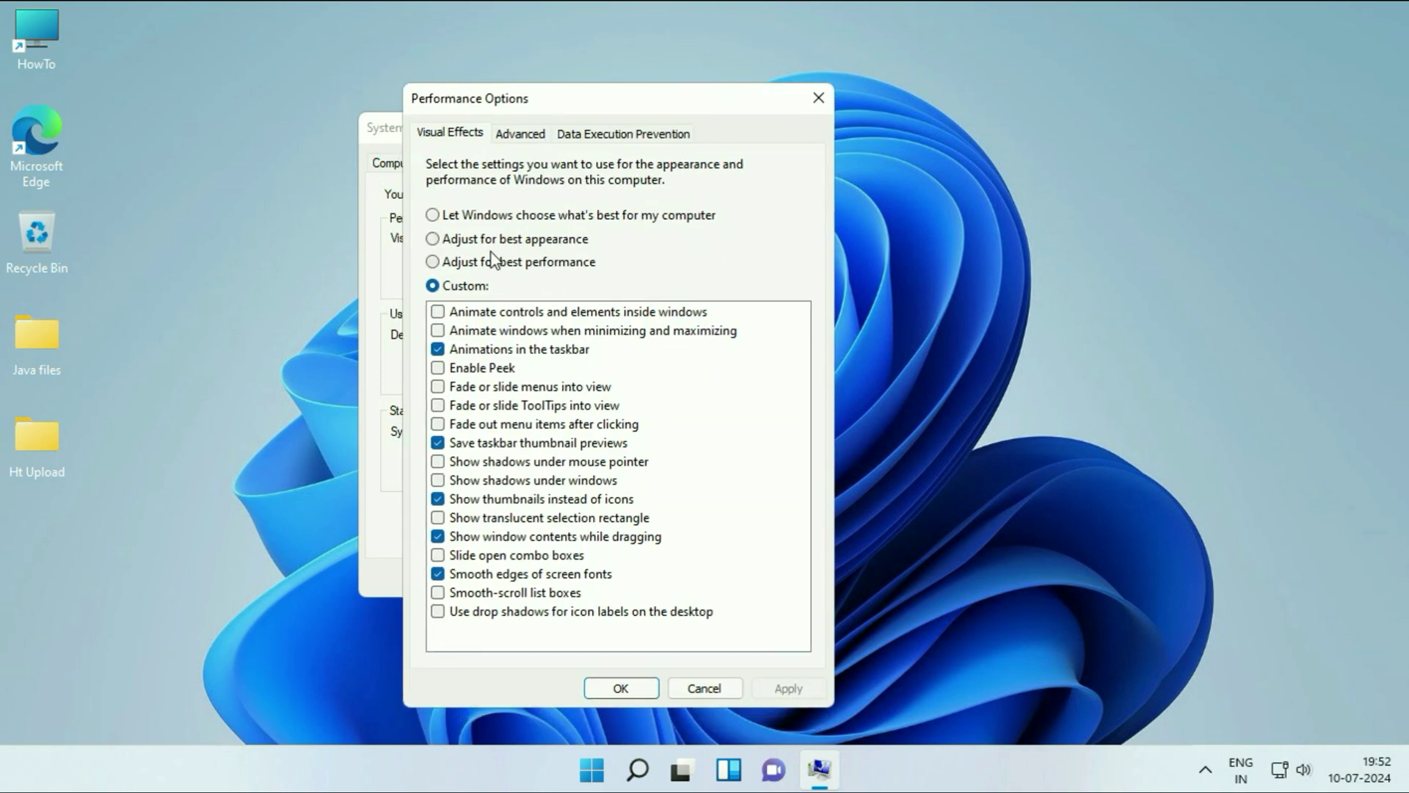
Apply 'Adjust for best appearance' and close both dialogs with OK.
{"action": "left_click", "coordinate": [433, 238]}
{"action": "left_click", "coordinate": [787, 694]}
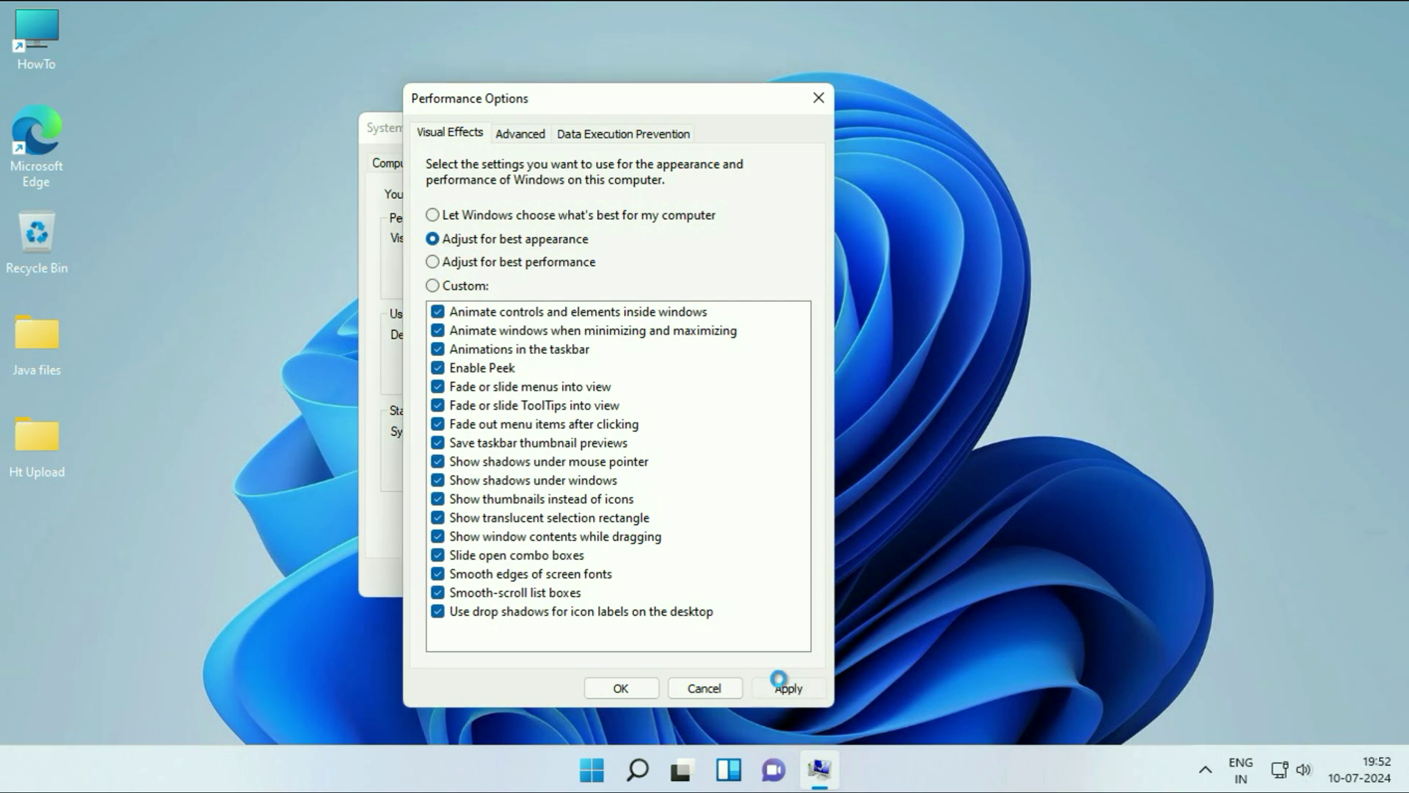
{"action": "left_click", "coordinate": [640, 691]}
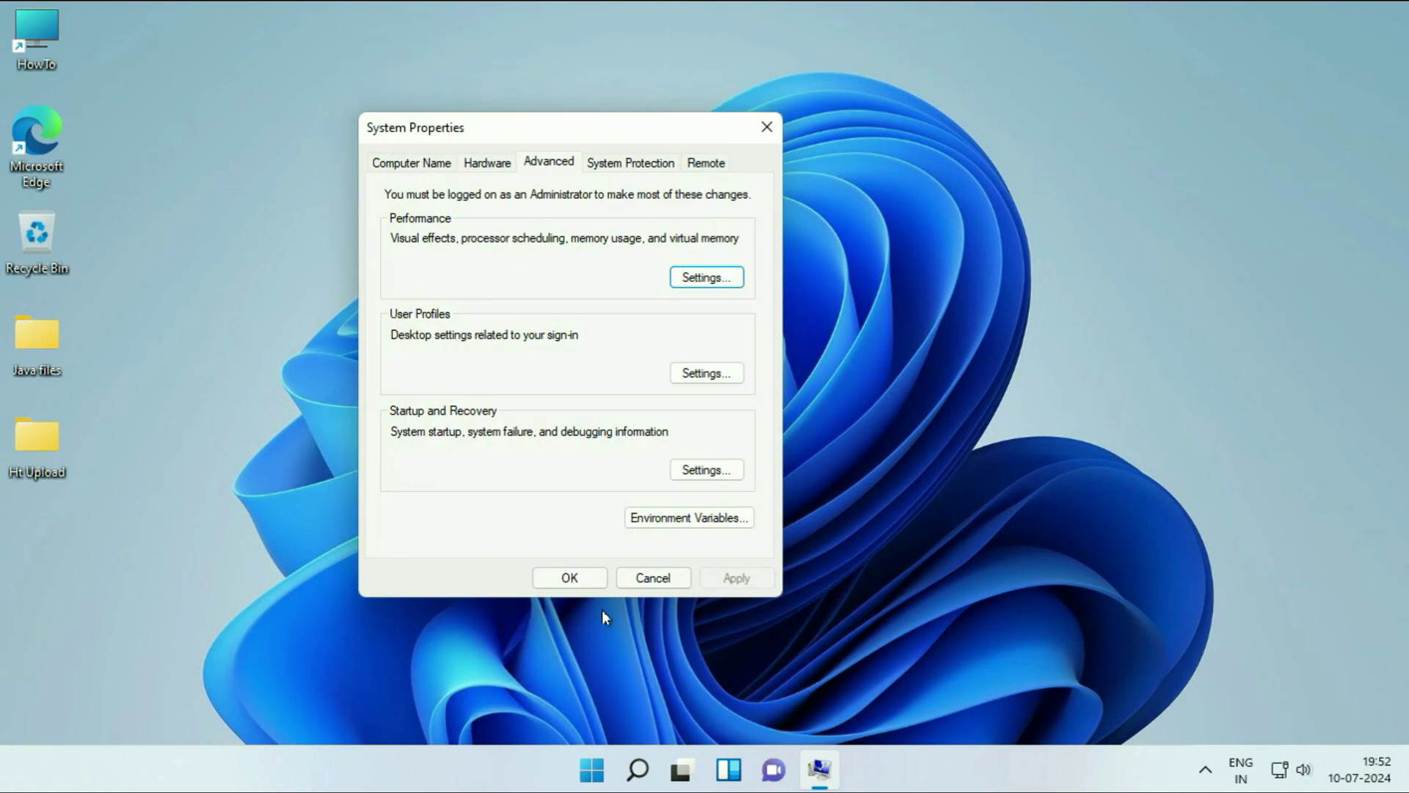
{"action": "left_click", "coordinate": [567, 575]}
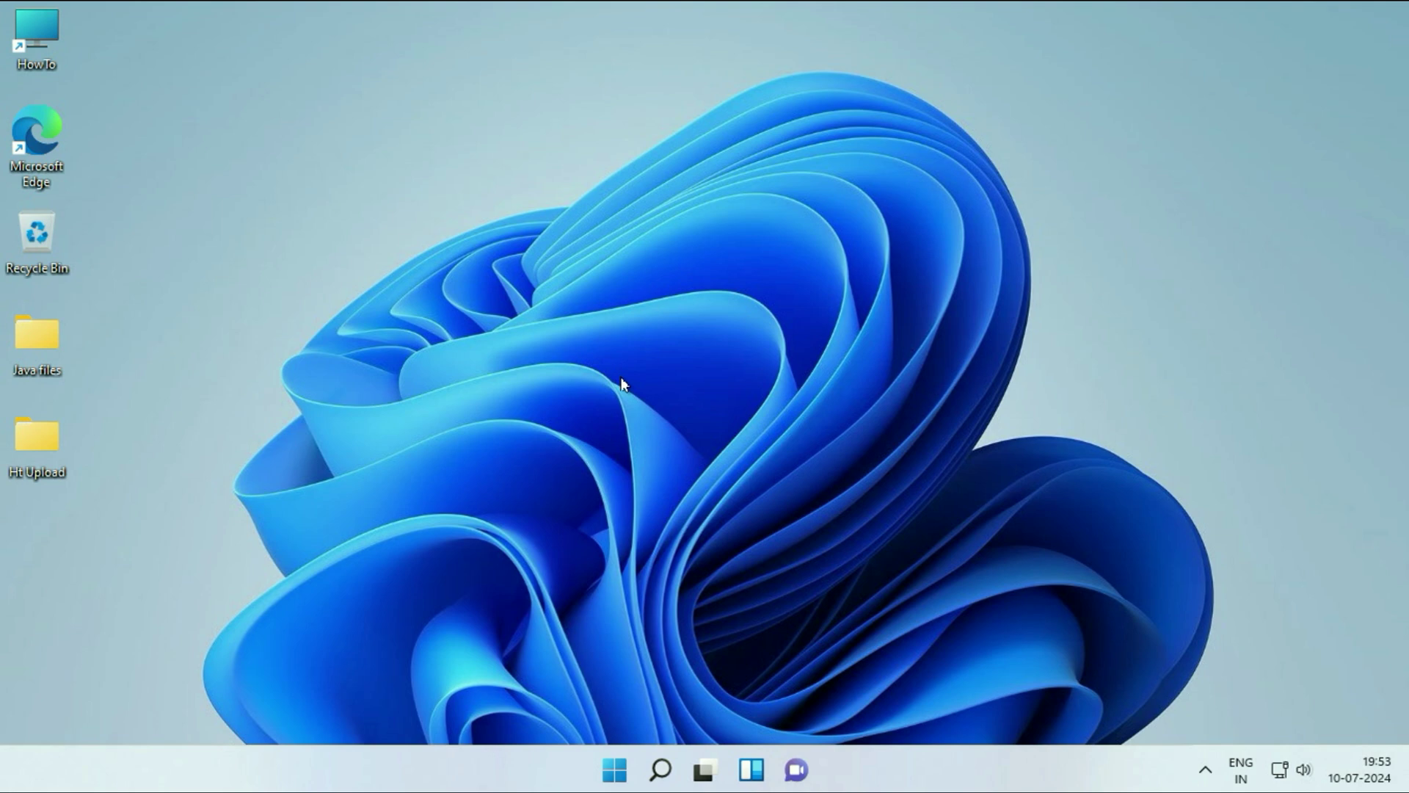
Search Start for 'clear type' and launch Adjust ClearType text.
{"action": "left_click", "coordinate": [614, 770]}
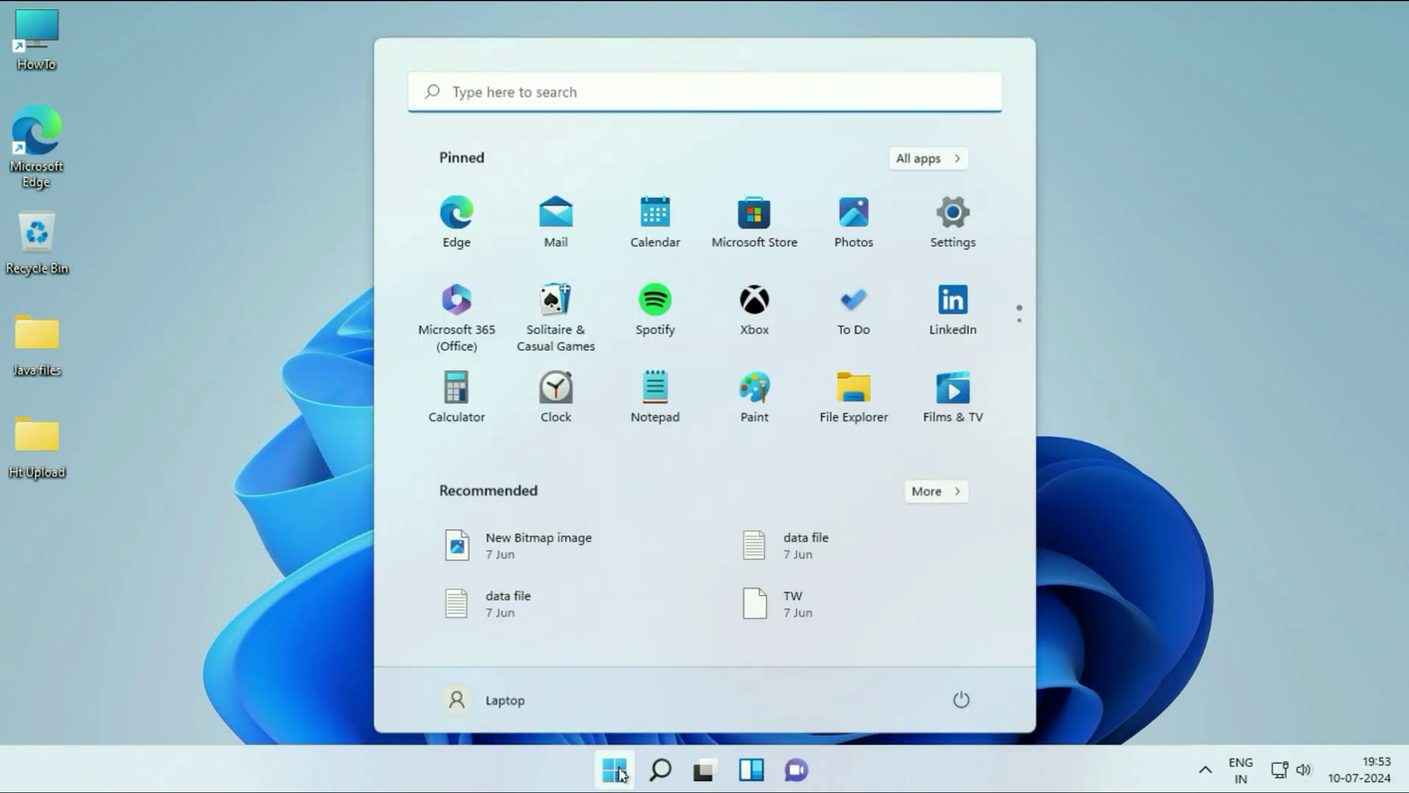
{"action": "left_click", "coordinate": [574, 94]}
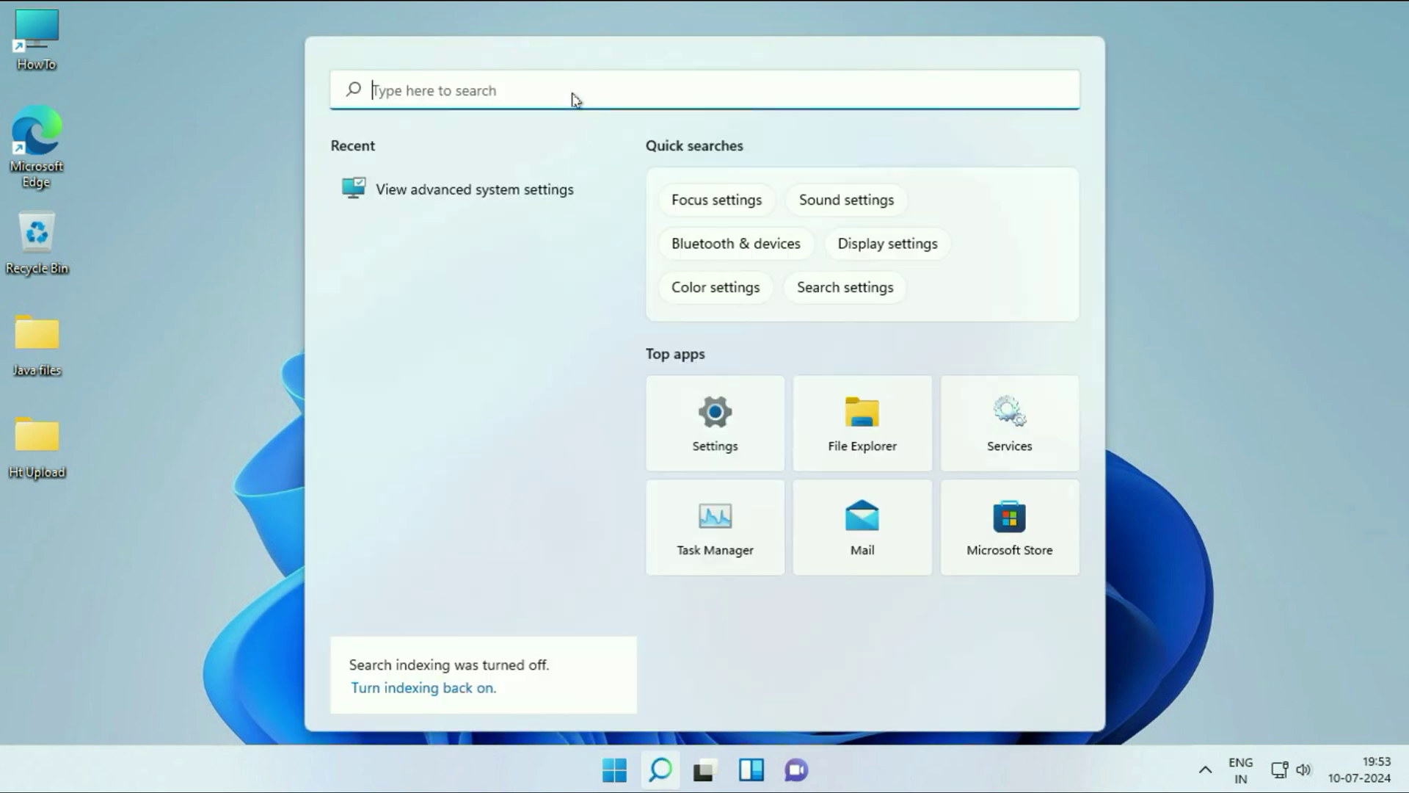
{"action": "type", "text": "clear"}
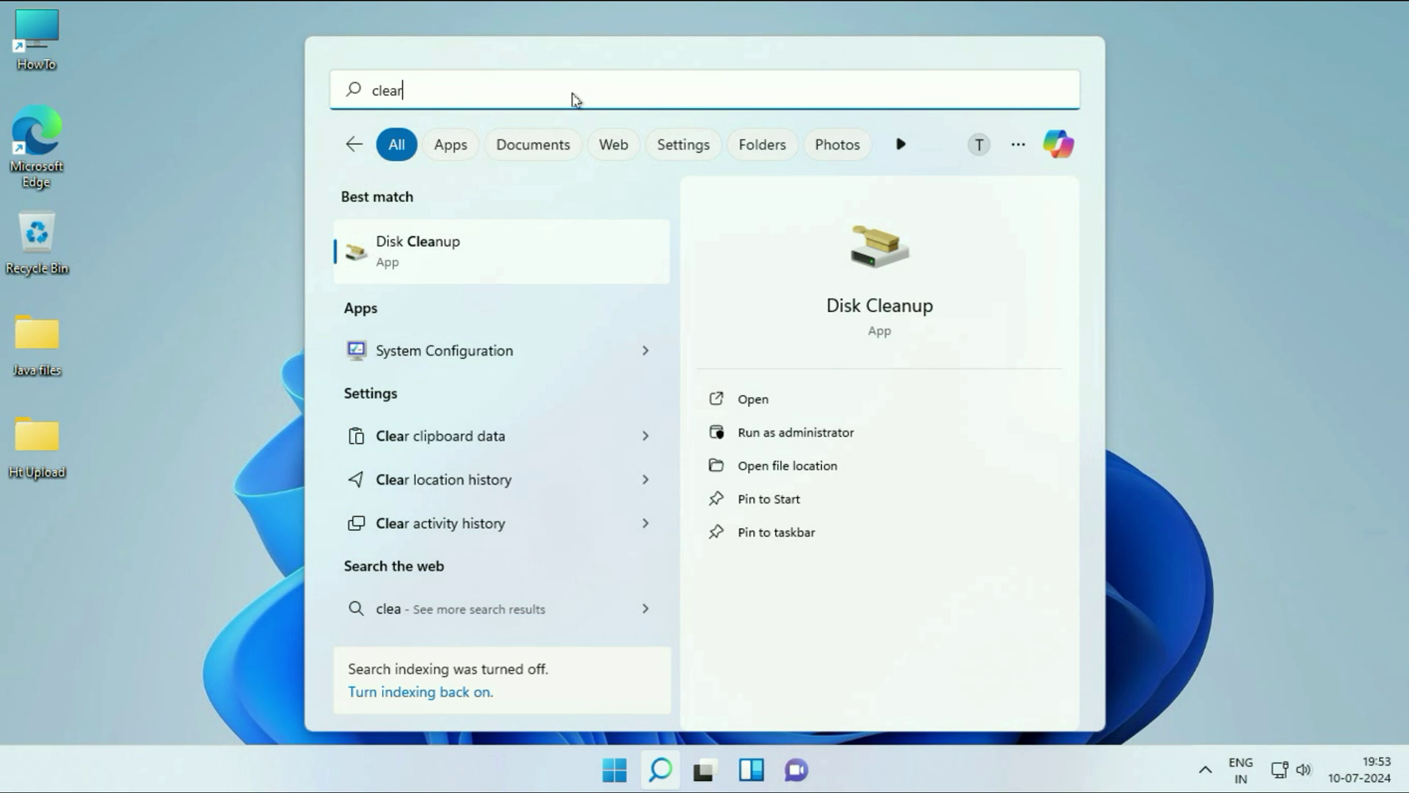
{"action": "type", "text": " ty"}
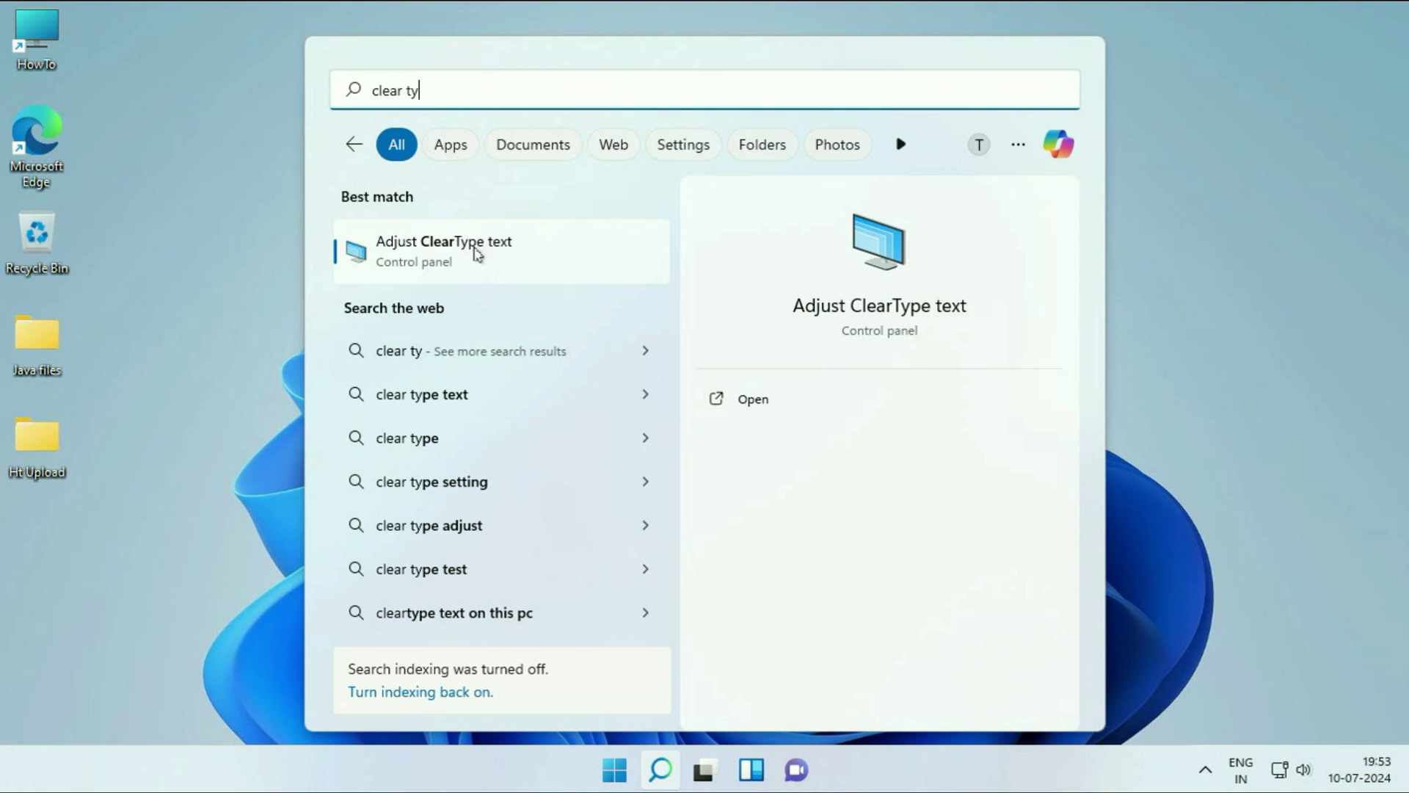
{"action": "left_click", "coordinate": [474, 250]}
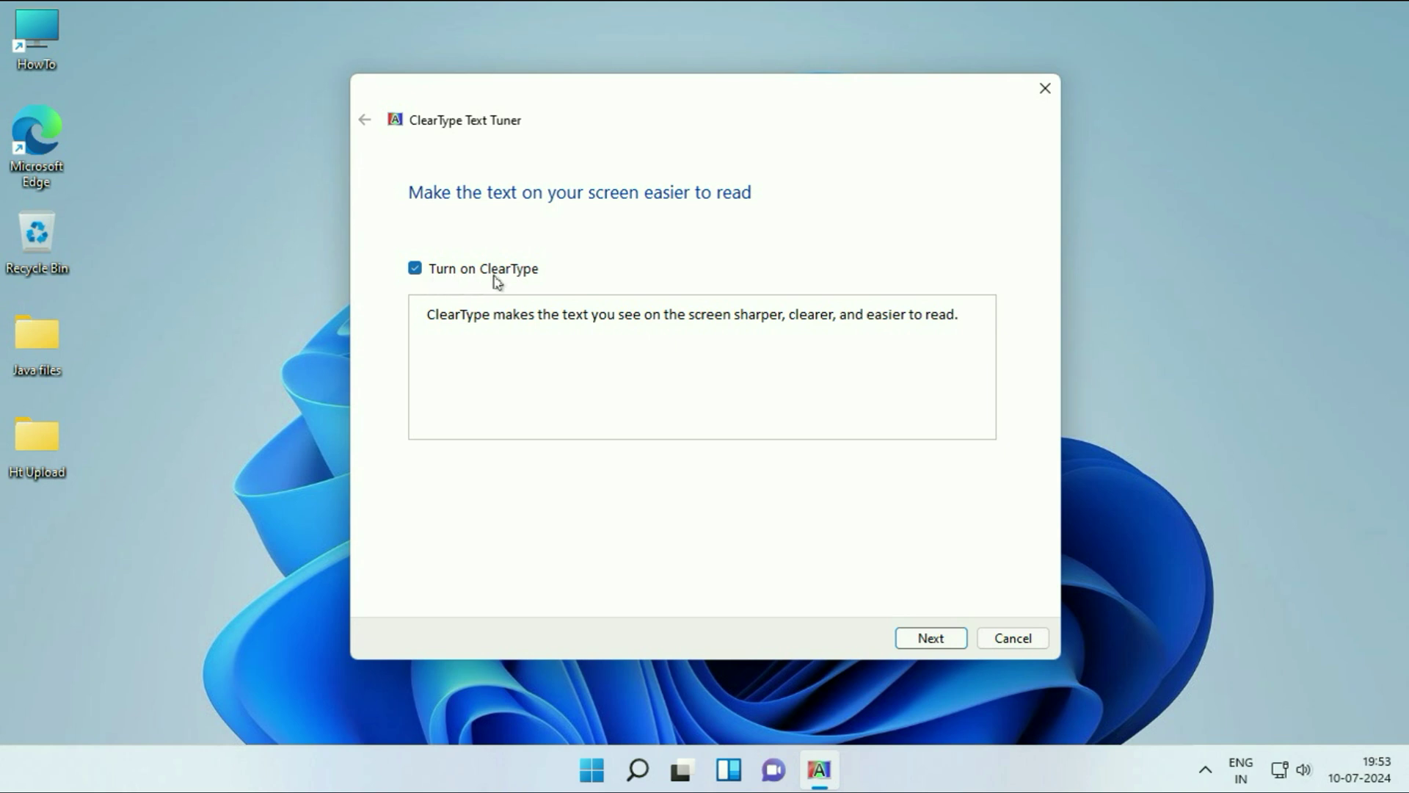
Keep ClearType turned on and accept the first sample pages.
{"action": "left_click", "coordinate": [931, 638]}
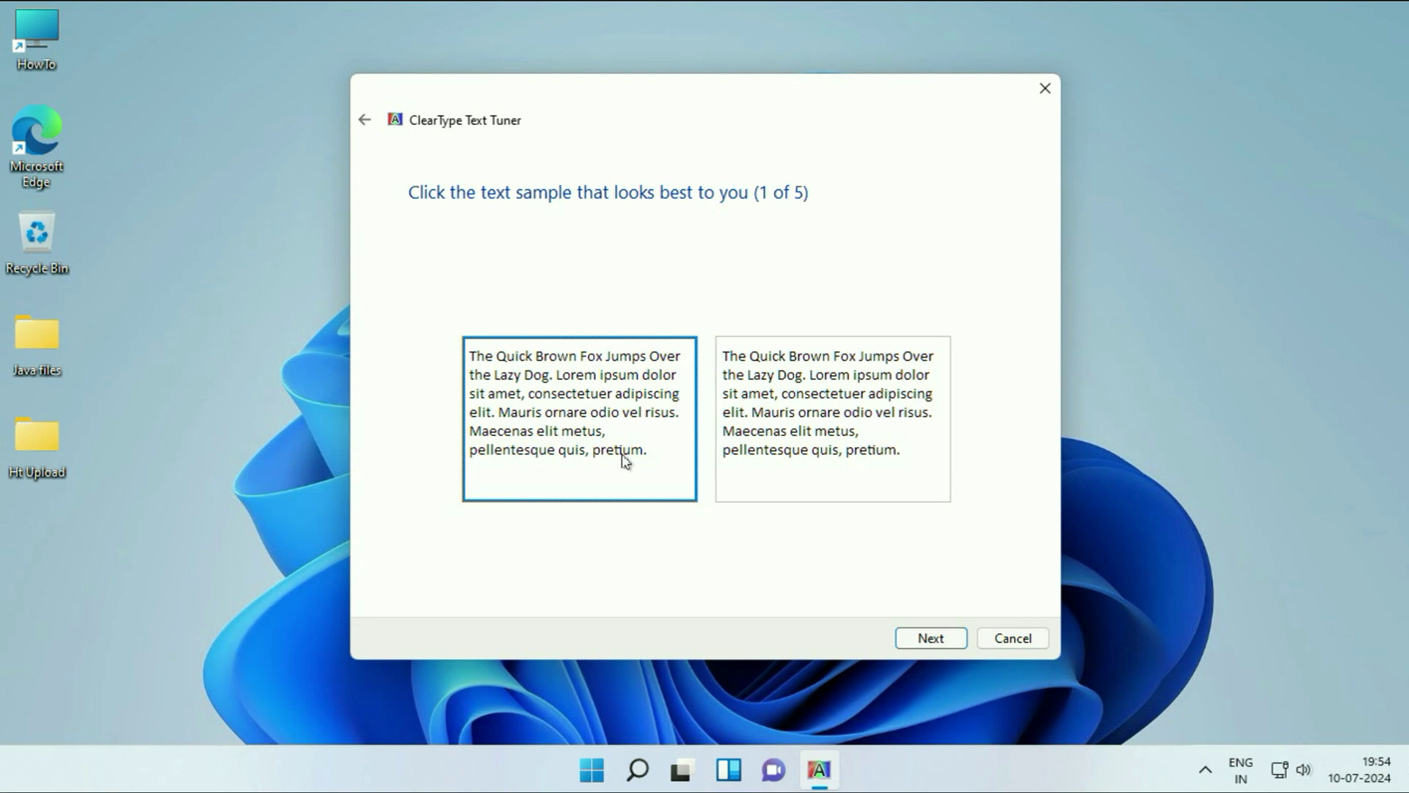
{"action": "left_click", "coordinate": [932, 639]}
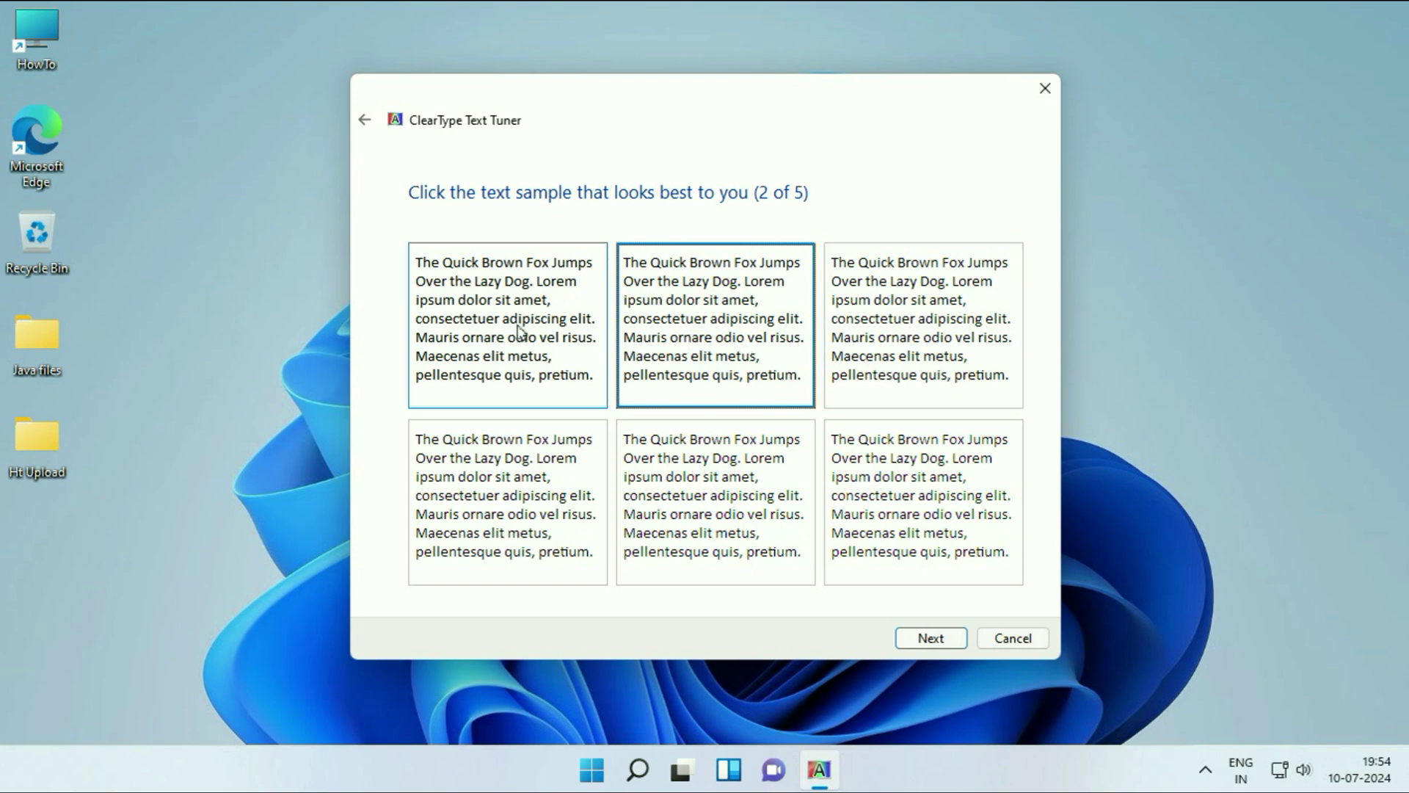
{"action": "left_click", "coordinate": [954, 639]}
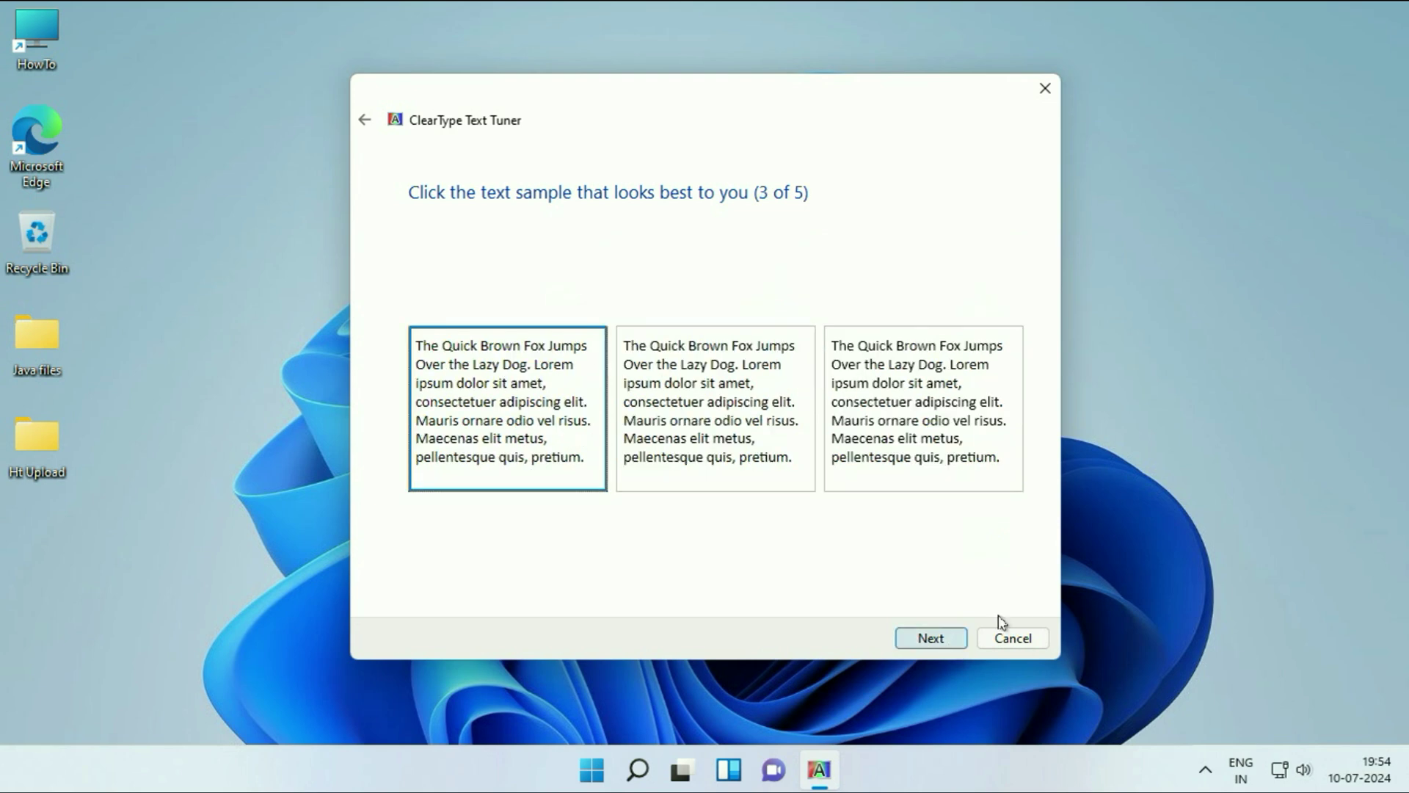
{"action": "left_click", "coordinate": [931, 637]}
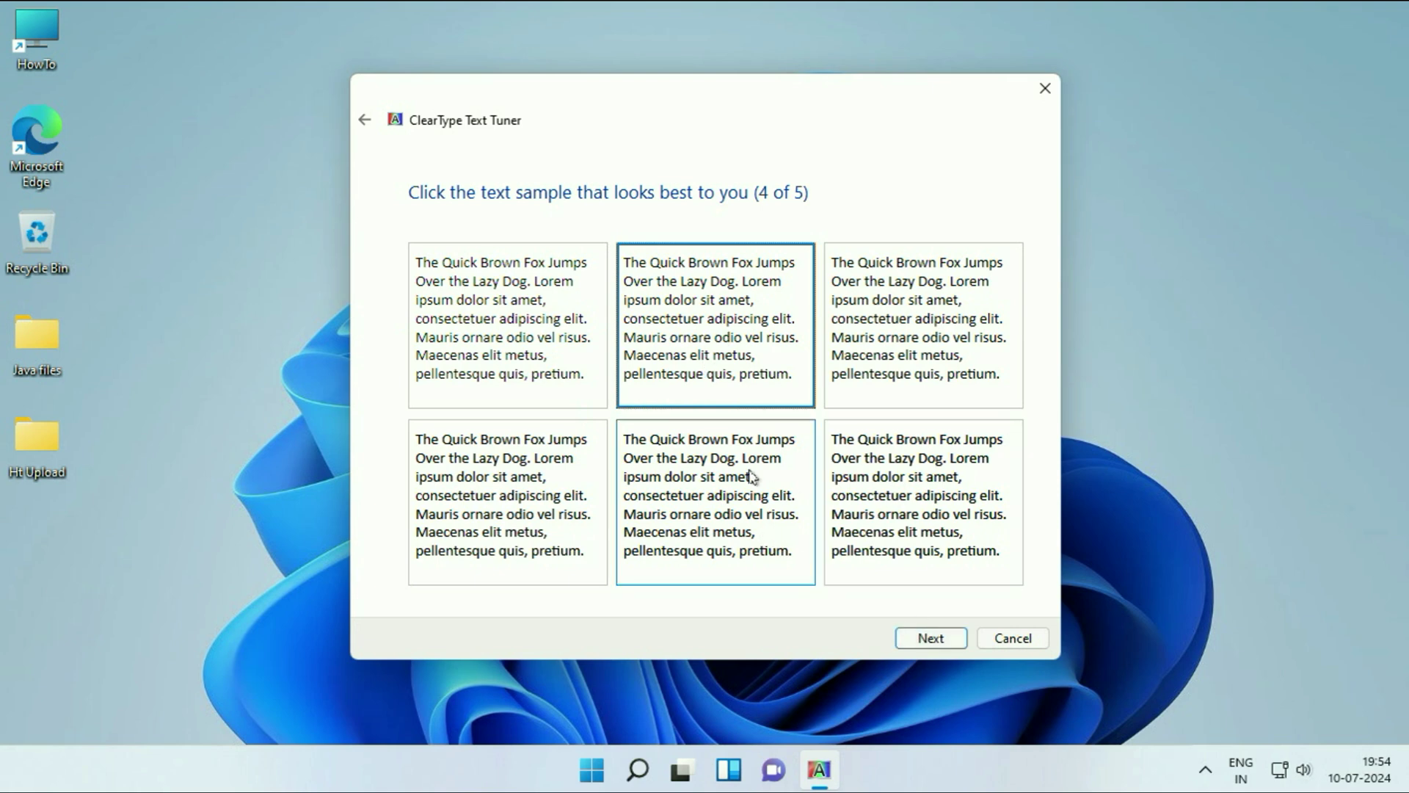
Choose the bottom-right sample on page 4, accept page 5, and finish tuning.
{"action": "left_click", "coordinate": [947, 475]}
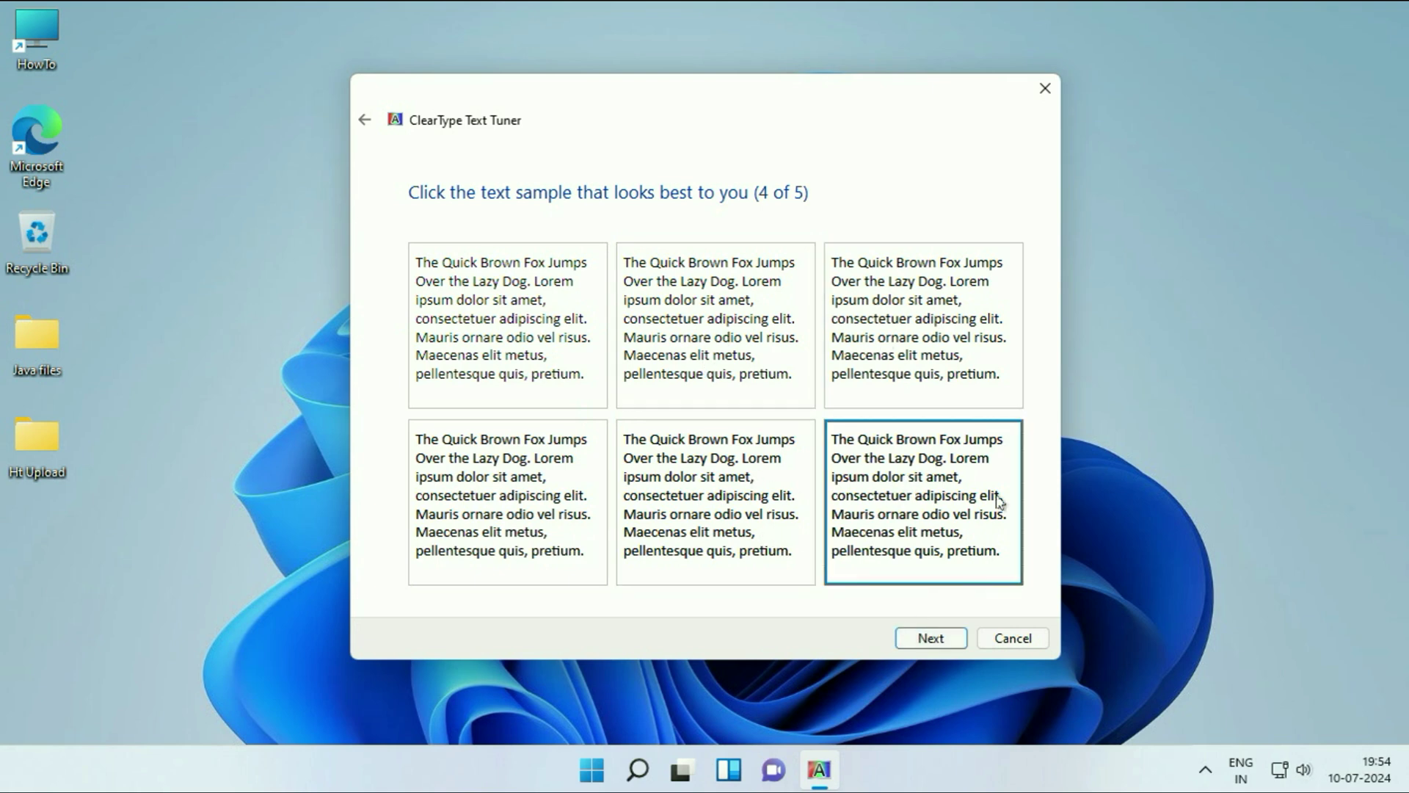
{"action": "left_click", "coordinate": [942, 647]}
{"action": "left_click", "coordinate": [943, 641]}
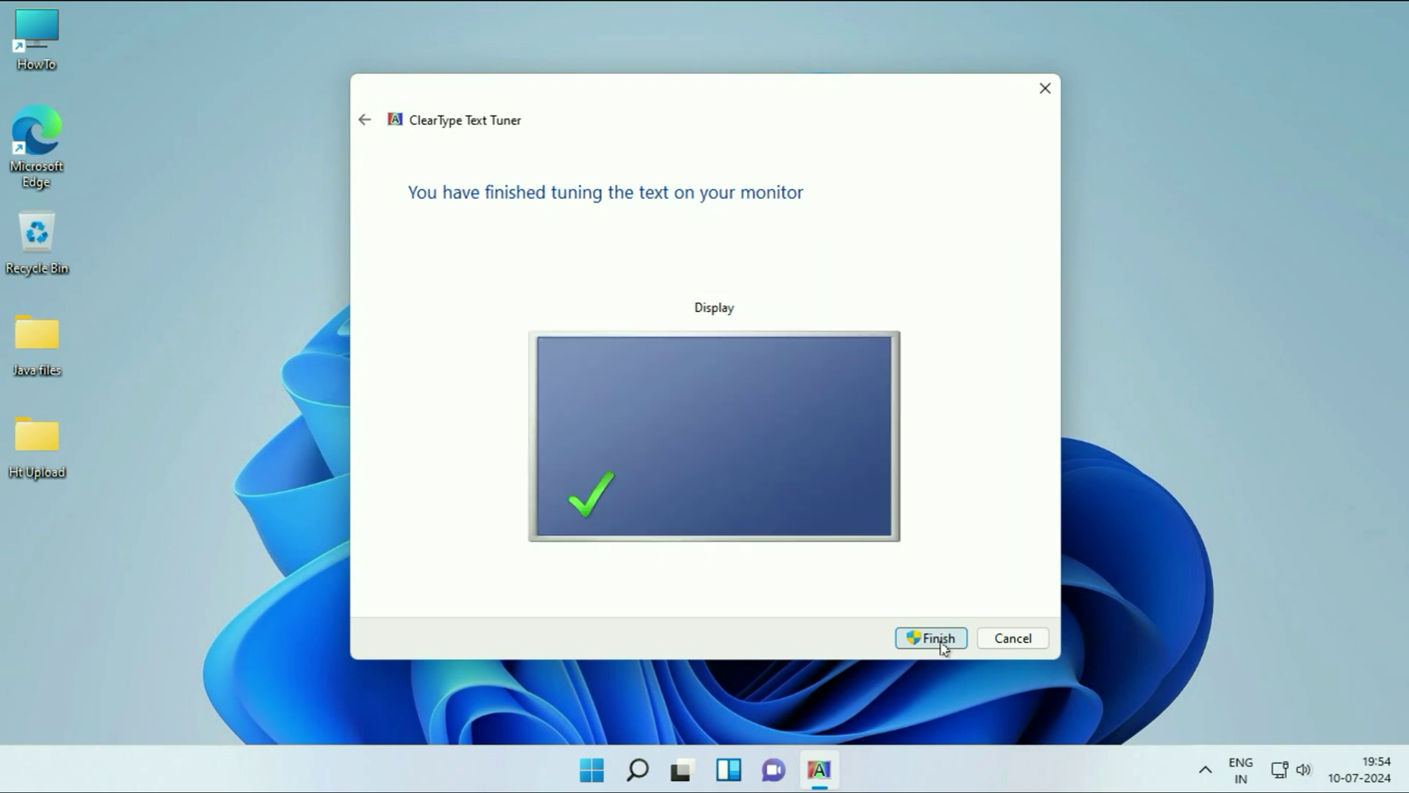
{"action": "left_click", "coordinate": [943, 641]}
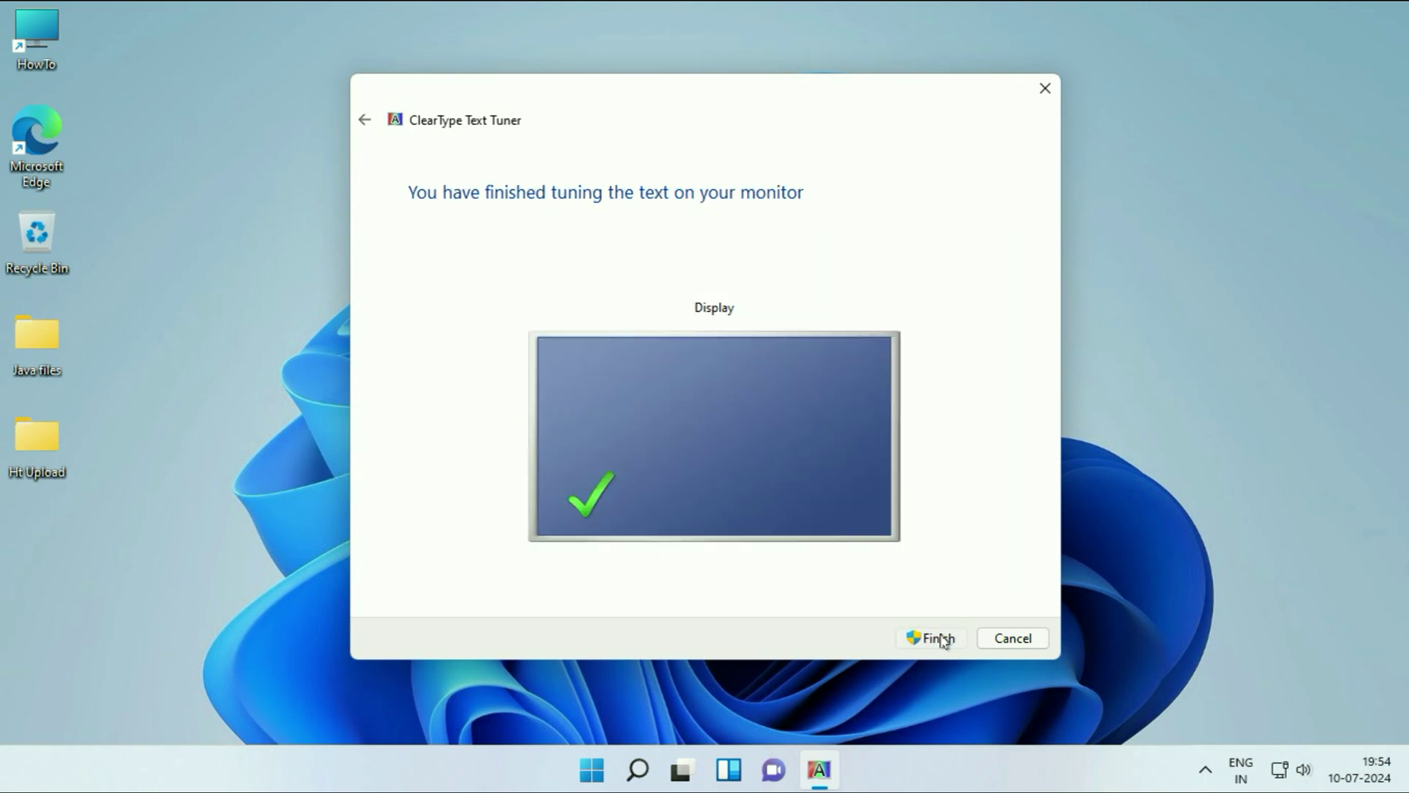